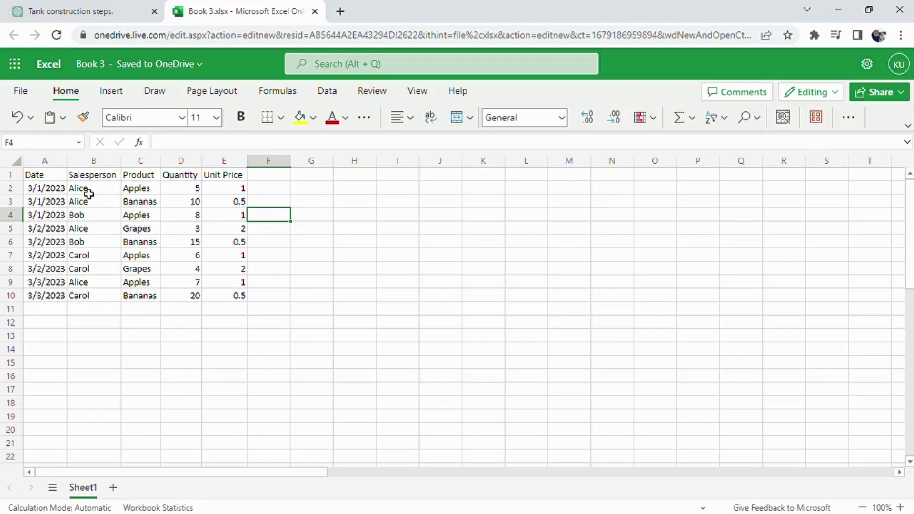
Step: Go over the table headers Date, Salesperson, Product, Quantity and Unit Price
{"action": "left_click", "coordinate": [60, 180]}
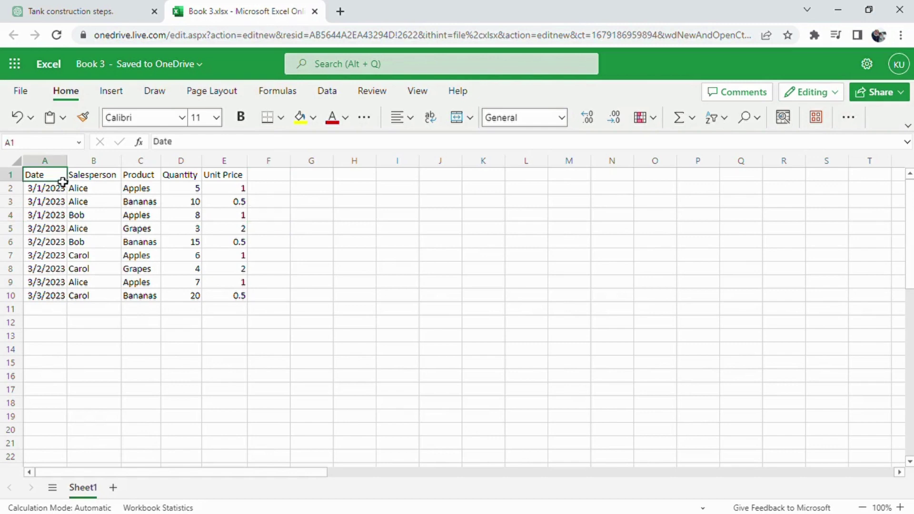
{"action": "left_click", "coordinate": [98, 176]}
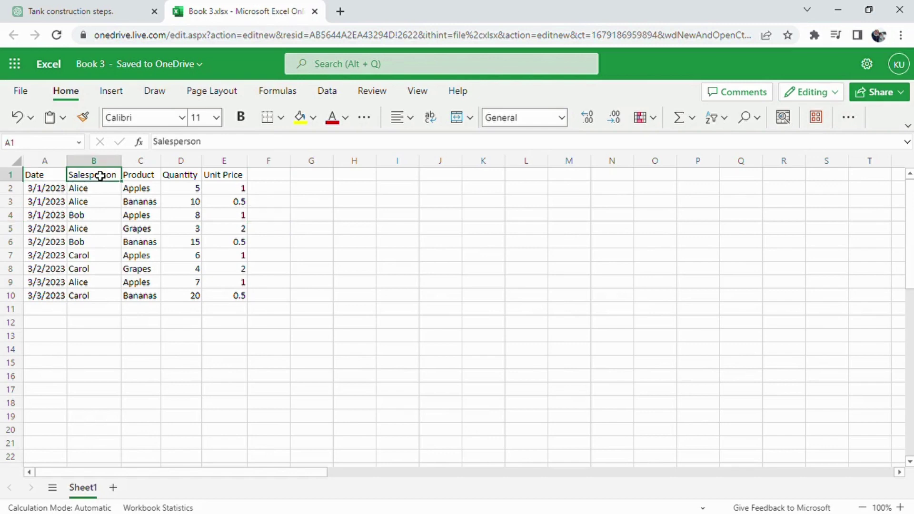
{"action": "left_click", "coordinate": [155, 175]}
{"action": "left_click", "coordinate": [188, 179]}
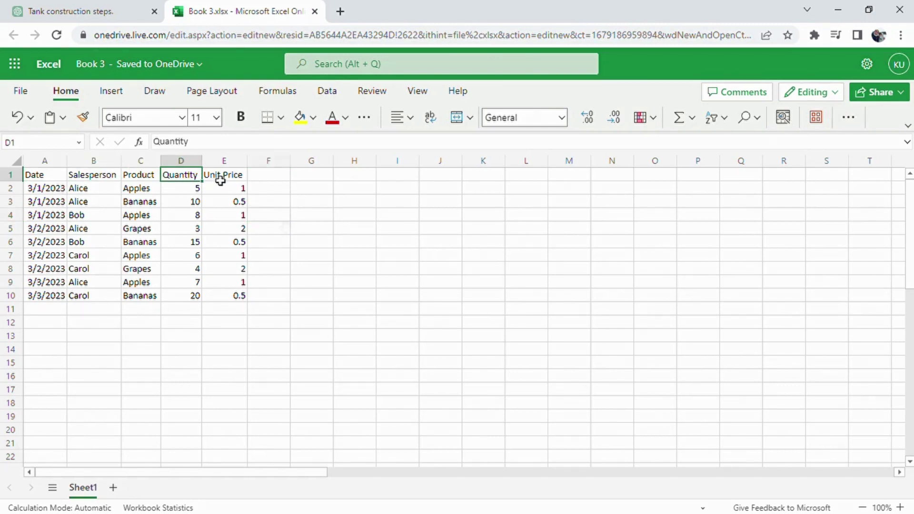
{"action": "left_click", "coordinate": [221, 180]}
{"action": "left_click", "coordinate": [283, 218]}
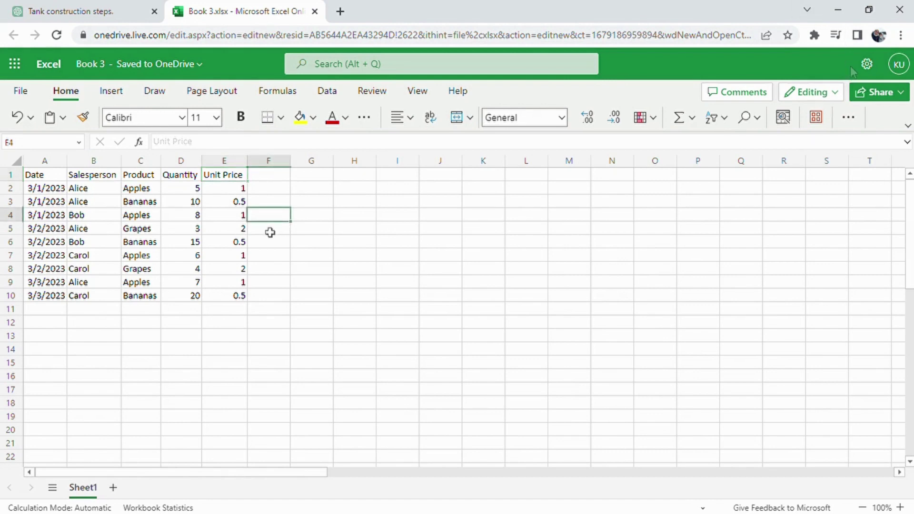
{"action": "left_click", "coordinate": [60, 181]}
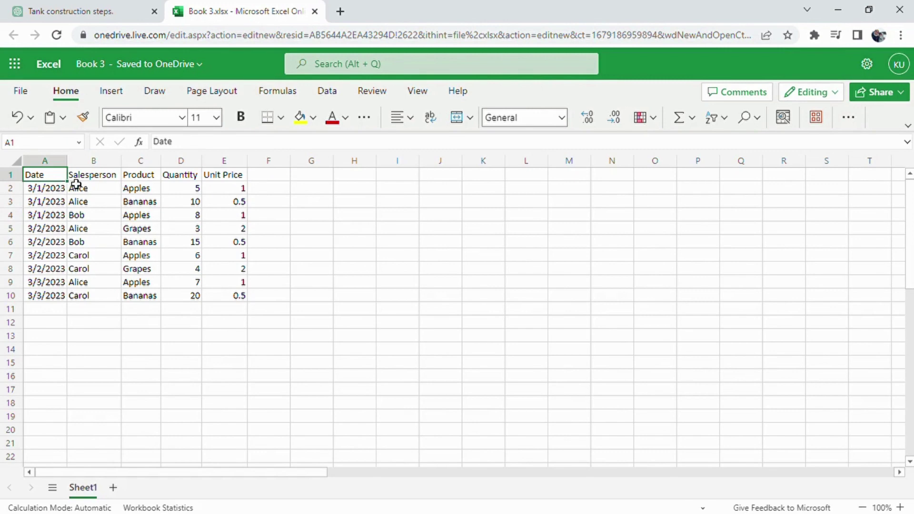
{"action": "left_click", "coordinate": [100, 176]}
{"action": "left_click", "coordinate": [159, 177]}
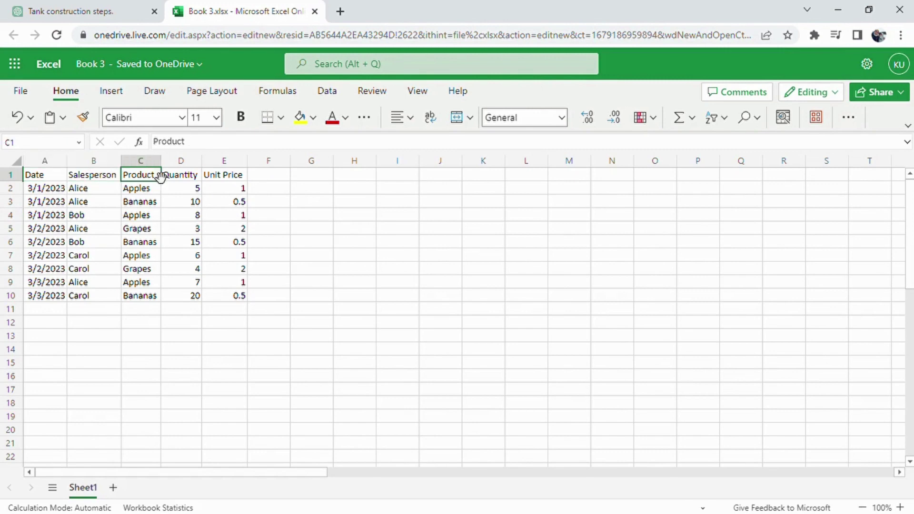
{"action": "left_click", "coordinate": [190, 180]}
{"action": "left_click", "coordinate": [219, 179]}
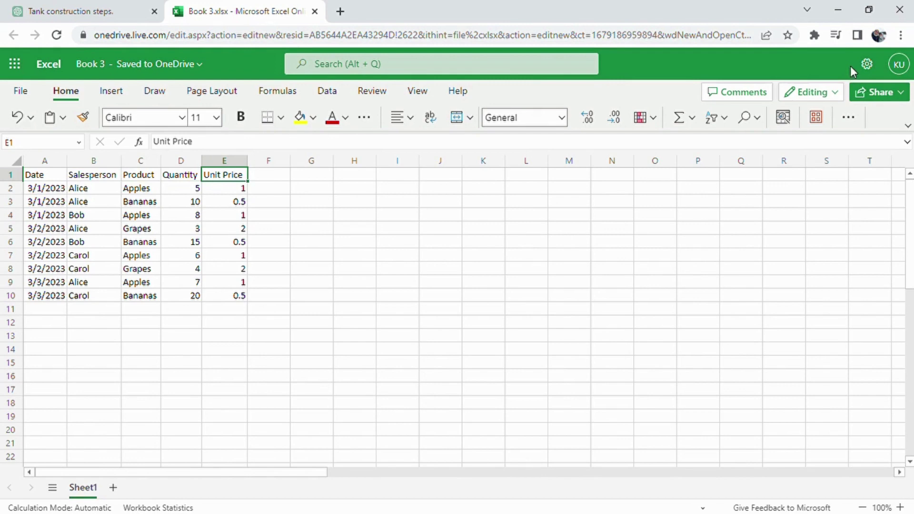
{"action": "left_click", "coordinate": [284, 218]}
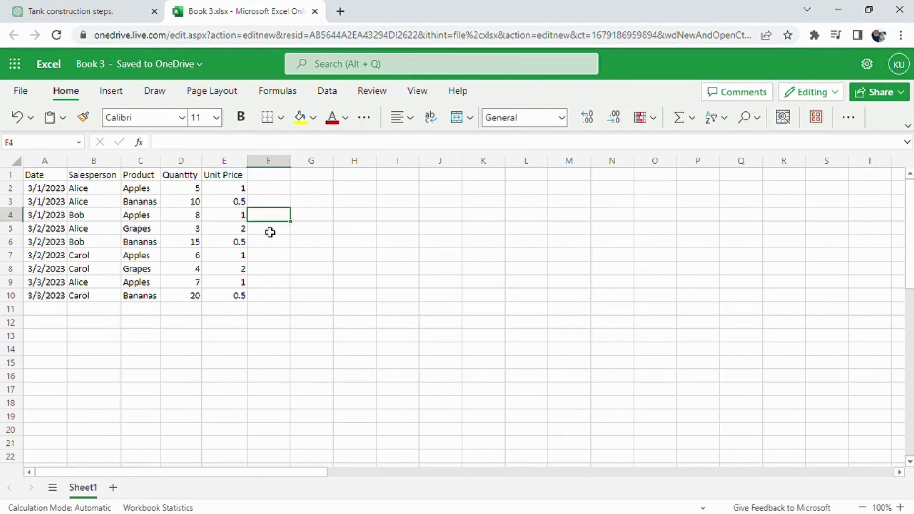
{"action": "left_click", "coordinate": [60, 180]}
{"action": "left_click", "coordinate": [98, 175]}
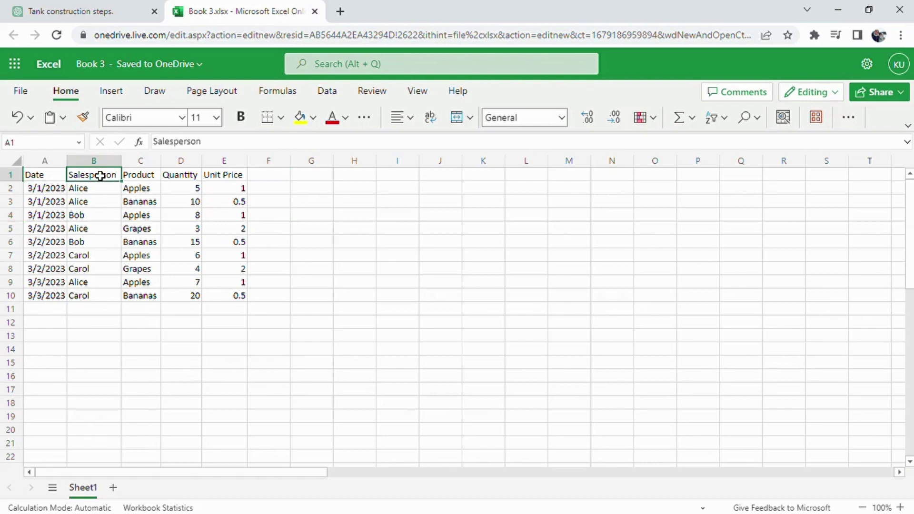
{"action": "left_click", "coordinate": [156, 176]}
{"action": "left_click", "coordinate": [188, 180]}
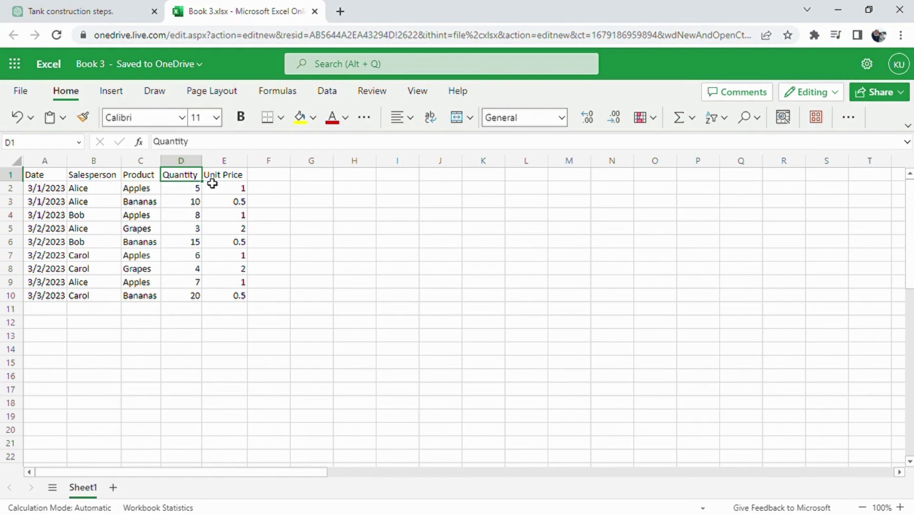
{"action": "left_click", "coordinate": [221, 180]}
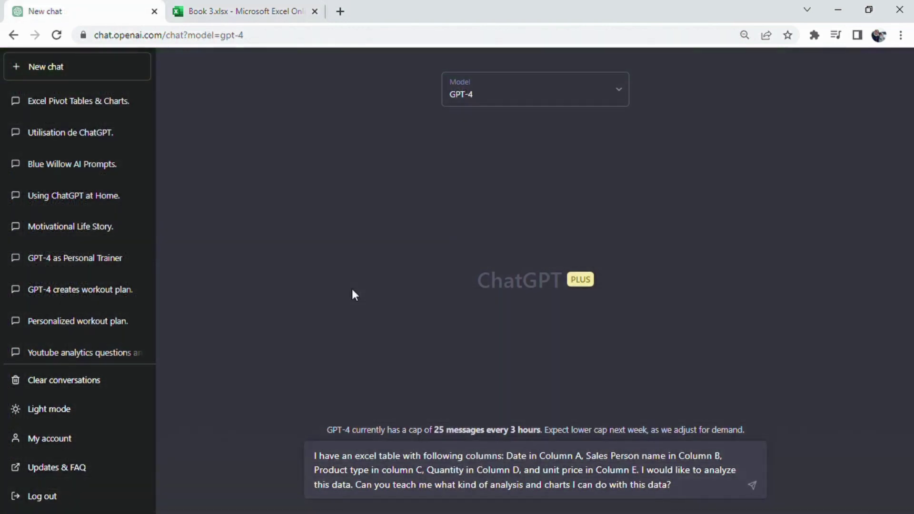
Step: Ask GPT-4 which analyses and charts suit the table and read its six-analysis reply
{"action": "key", "text": "Return"}
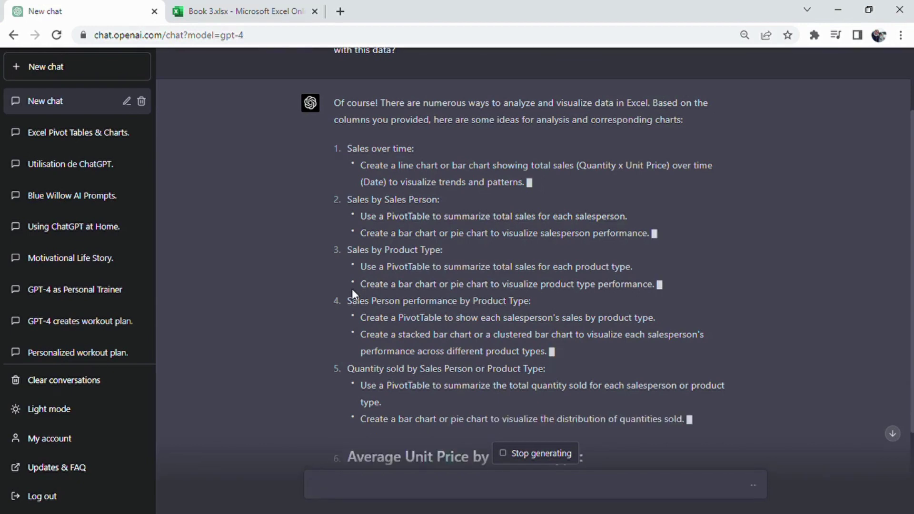
{"action": "scroll", "coordinate": [353, 290], "scroll_direction": "down", "scroll_amount": 3}
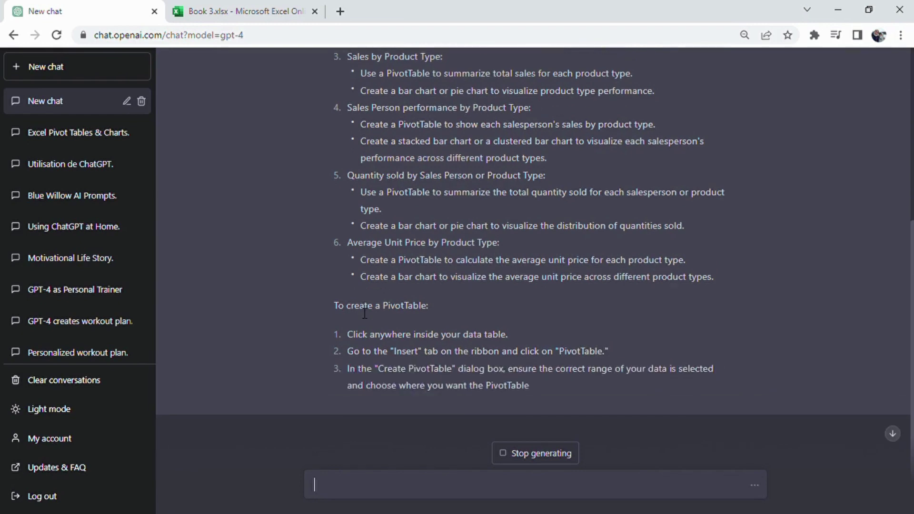
{"action": "scroll", "coordinate": [365, 313], "scroll_direction": "up", "scroll_amount": 2}
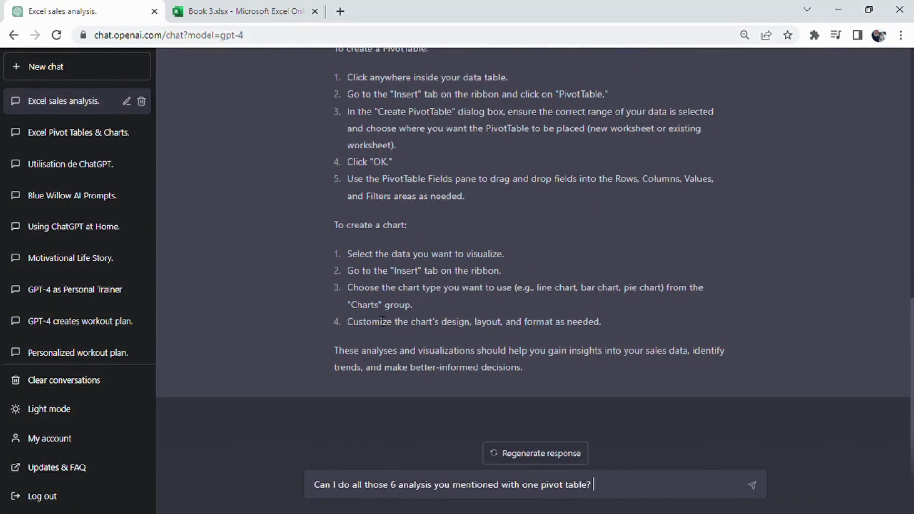
Step: Ask whether one pivot table can cover all six analyses
{"action": "key", "text": "Return"}
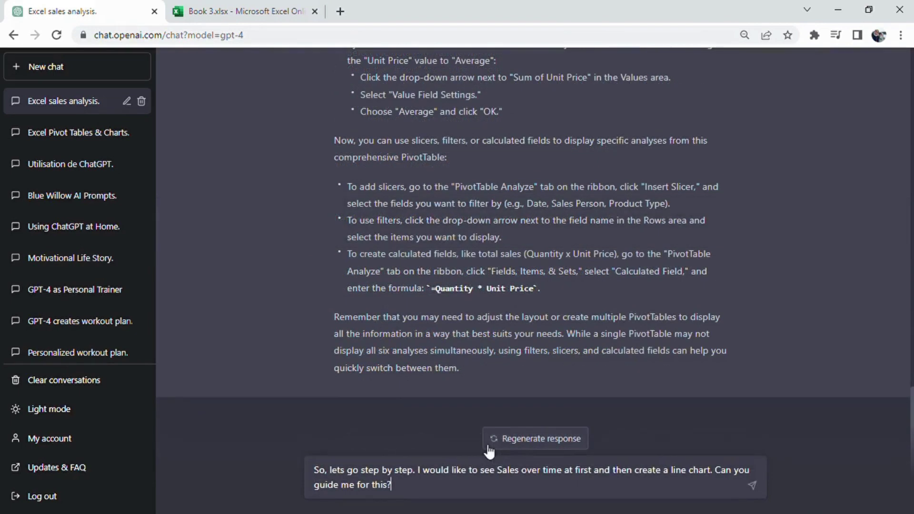
Step: Request step-by-step guidance for a sales-over-time line chart
{"action": "key", "text": "Return"}
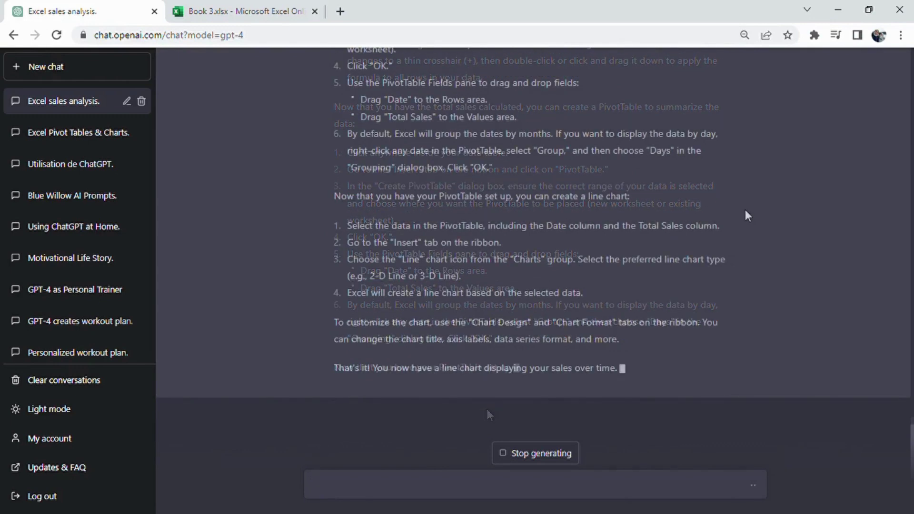
Step: Check column F in Book 3, then tell ChatGPT that Quantity × Unit Price is gross income
{"action": "scroll", "coordinate": [691, 209], "scroll_direction": "up", "scroll_amount": 5}
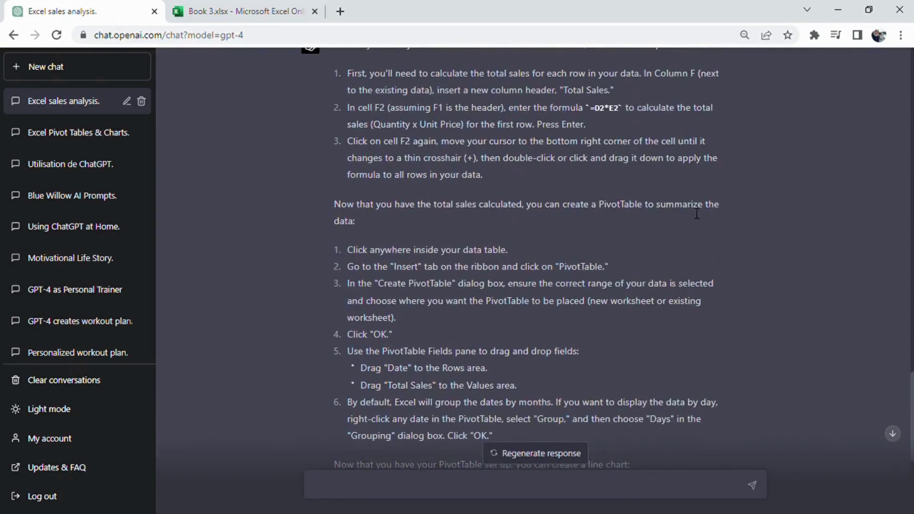
{"action": "scroll", "coordinate": [697, 213], "scroll_direction": "up", "scroll_amount": 3}
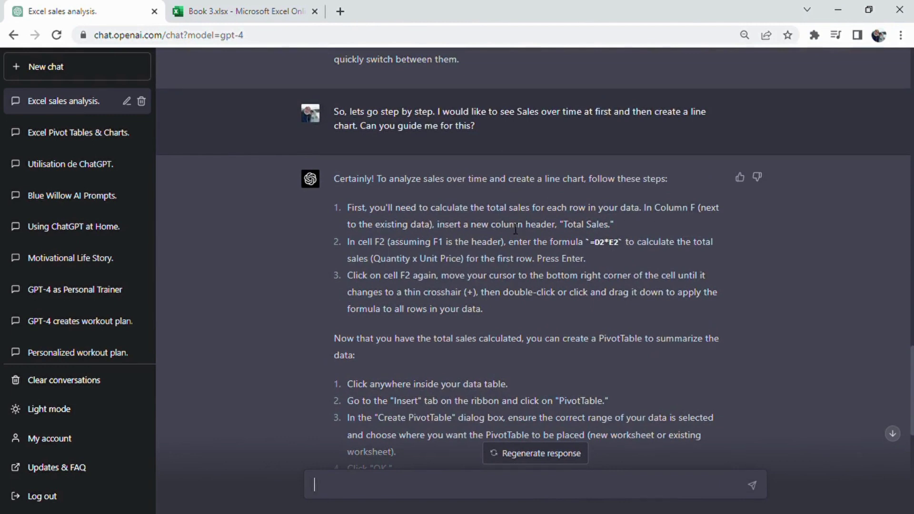
{"action": "left_click", "coordinate": [267, 11]}
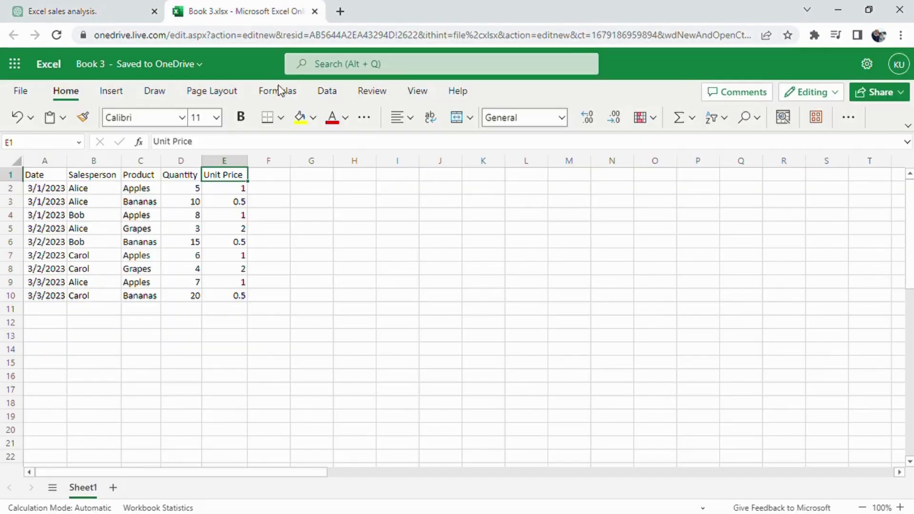
{"action": "left_click", "coordinate": [276, 179]}
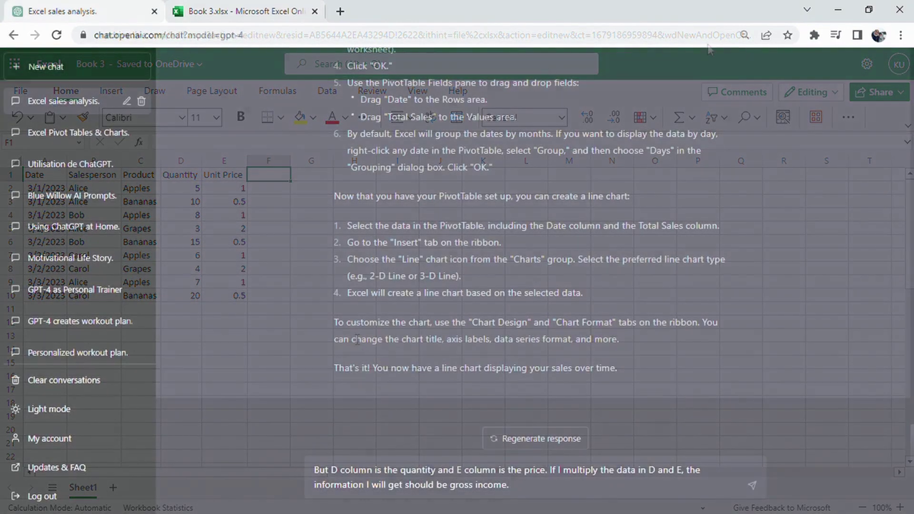
{"action": "key", "text": "Return"}
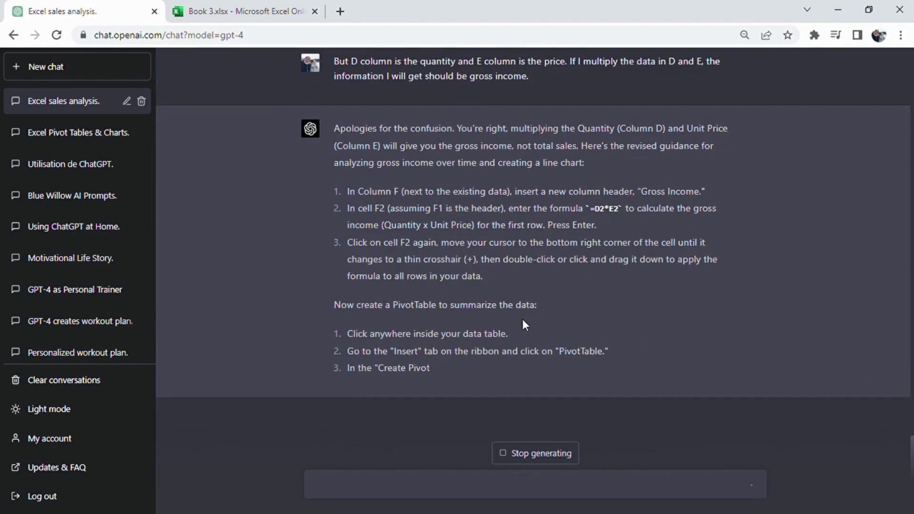
Step: Add a 'Gross Income' header in F1 and widen column F to fit it
{"action": "left_click", "coordinate": [240, 11]}
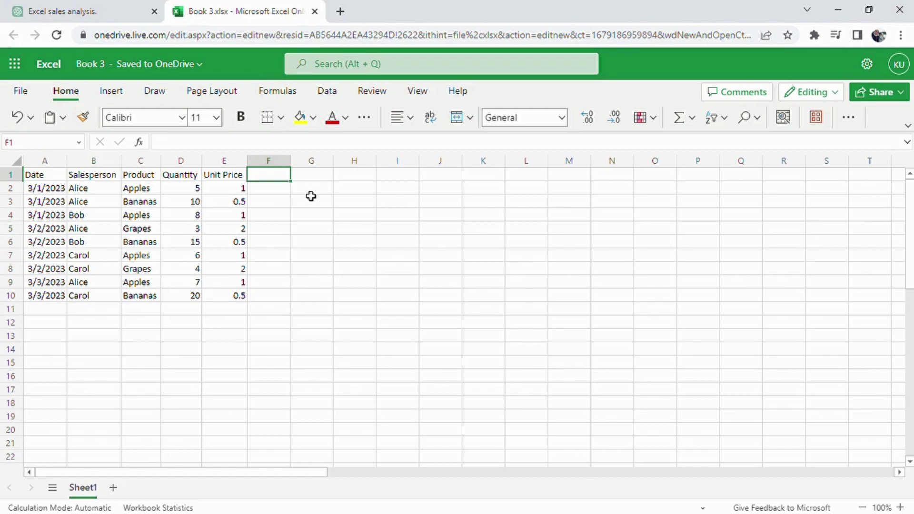
{"action": "type", "text": "Gross"}
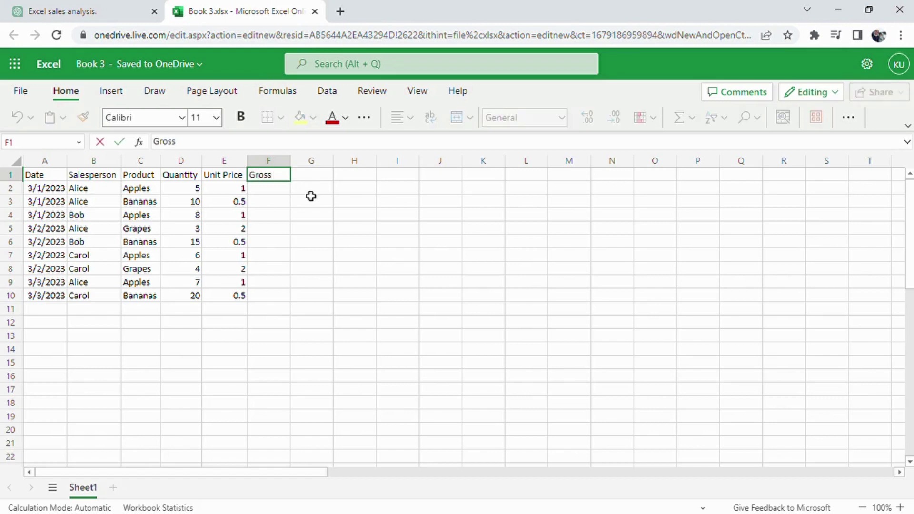
{"action": "type", "text": " Income"}
{"action": "key", "text": "Tab"}
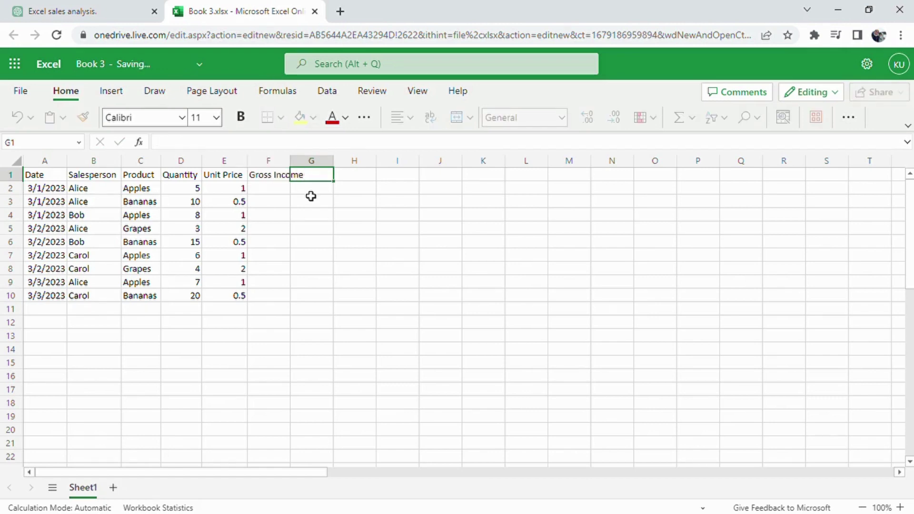
{"action": "double_click", "coordinate": [295, 169]}
Step: Enter =D2*E2 in F2 and copy it down through F10
{"action": "left_click", "coordinate": [291, 193]}
{"action": "type", "text": "="}
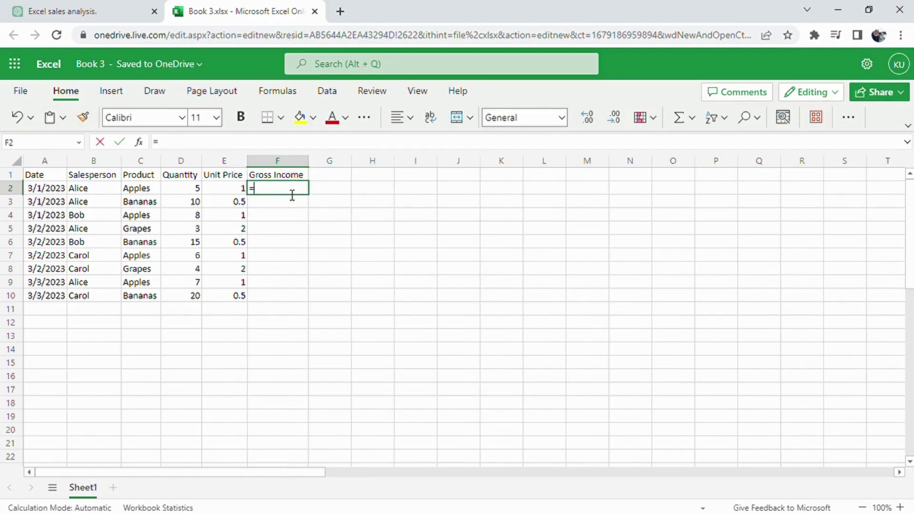
{"action": "type", "text": "D2*E2"}
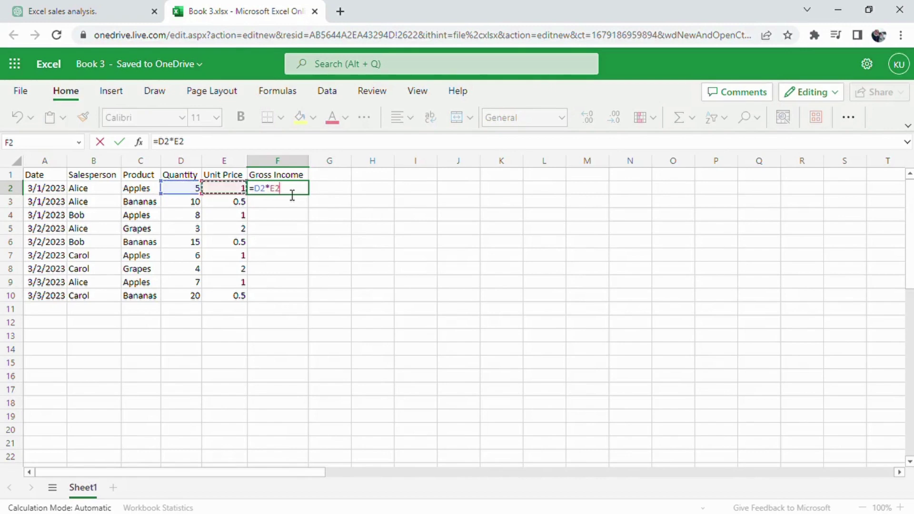
{"action": "key", "text": "Return"}
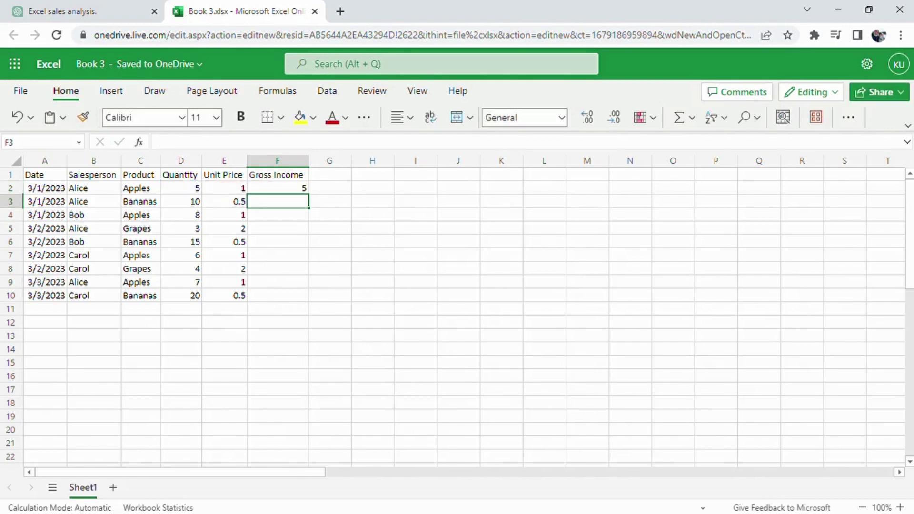
{"action": "key", "text": "ctrl+c"}
{"action": "key", "text": "Down"}
{"action": "key", "text": "shift+Down"}
{"action": "key", "text": "shift+Down"}
{"action": "key", "text": "shift+Down"}
{"action": "key", "text": "shift+Down"}
{"action": "key", "text": "shift+Down"}
{"action": "key", "text": "shift+Down"}
{"action": "key", "text": "shift+Down"}
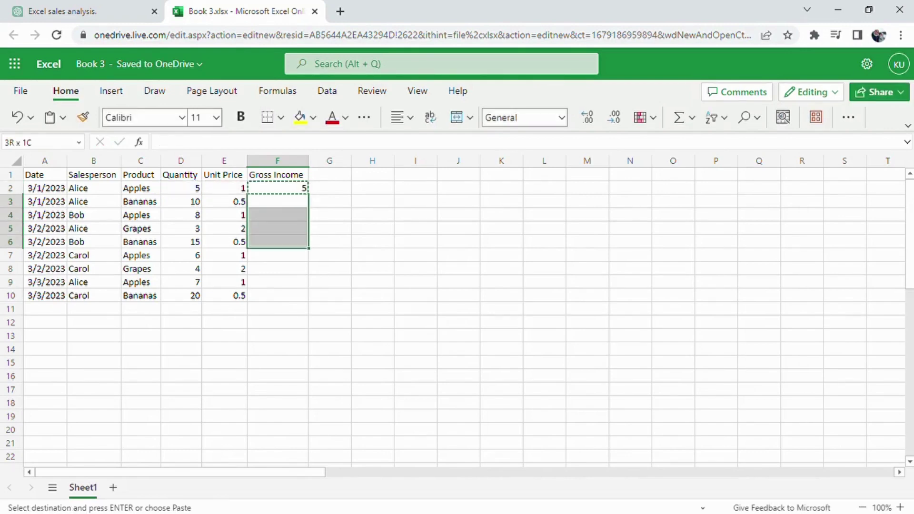
{"action": "key", "text": "ctrl+v"}
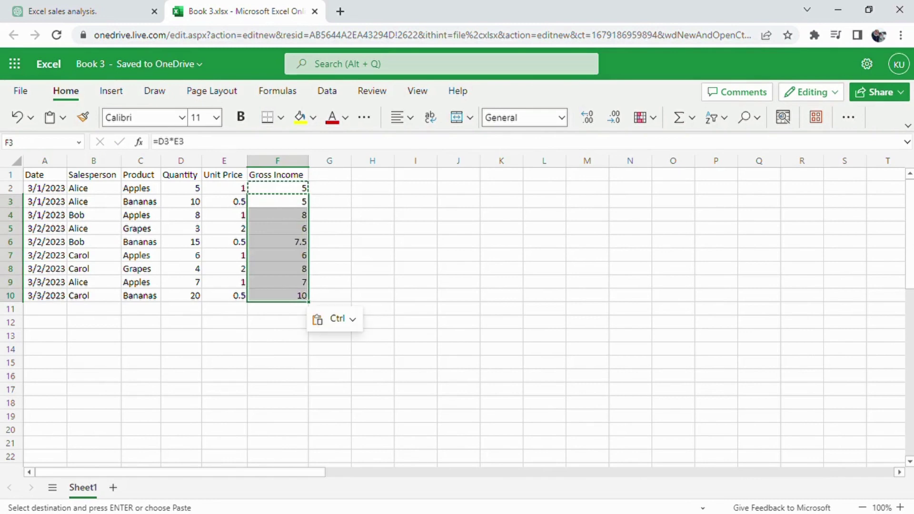
{"action": "key", "text": "Escape"}
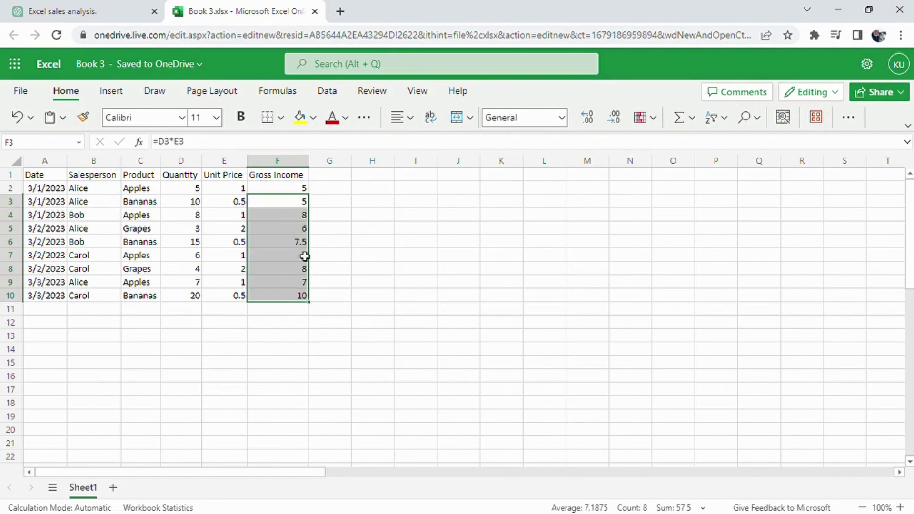
{"action": "left_click", "coordinate": [143, 12]}
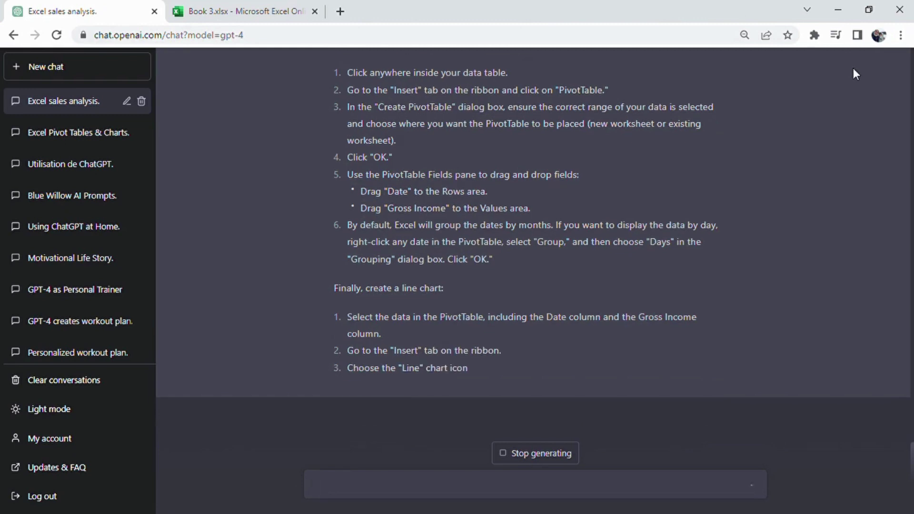
Step: Review ChatGPT's PivotTable steps, then select cell D5 in the Excel sales data
{"action": "scroll", "coordinate": [615, 147], "scroll_direction": "up", "scroll_amount": 4}
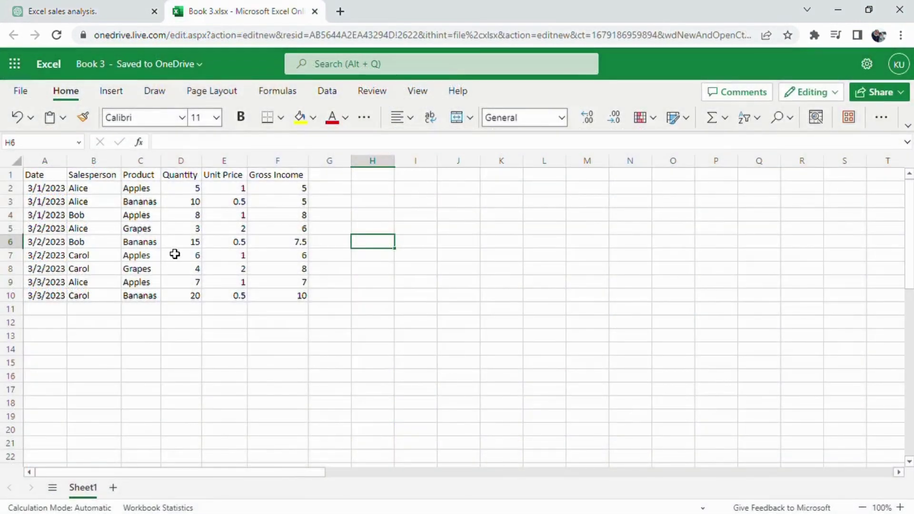
{"action": "left_click", "coordinate": [176, 231]}
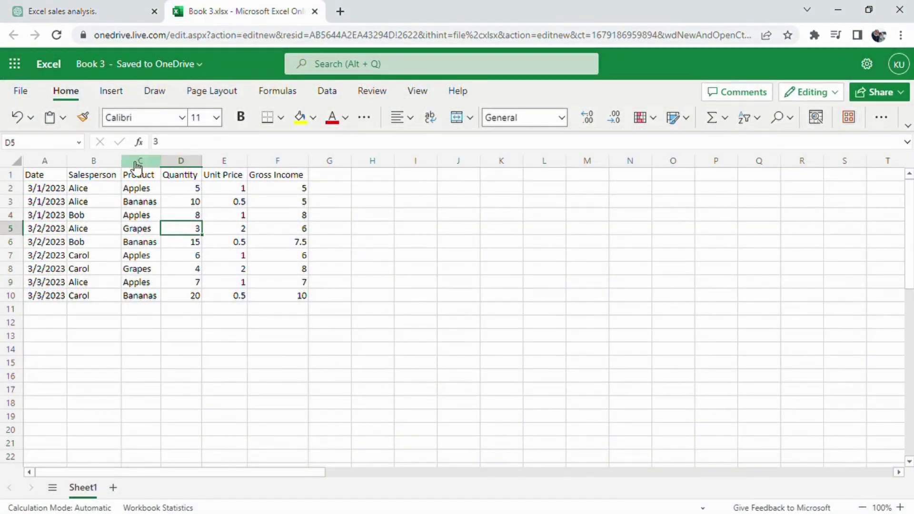
Step: Start a PivotTable on Sheet1!A1:F10 and browse the recommended pivots
{"action": "left_click", "coordinate": [103, 93]}
{"action": "left_click", "coordinate": [76, 118]}
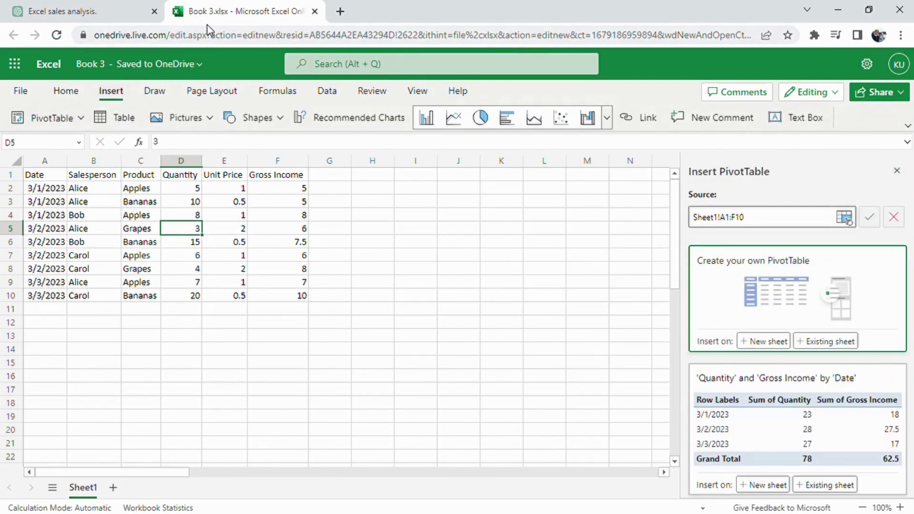
{"action": "left_click", "coordinate": [86, 11]}
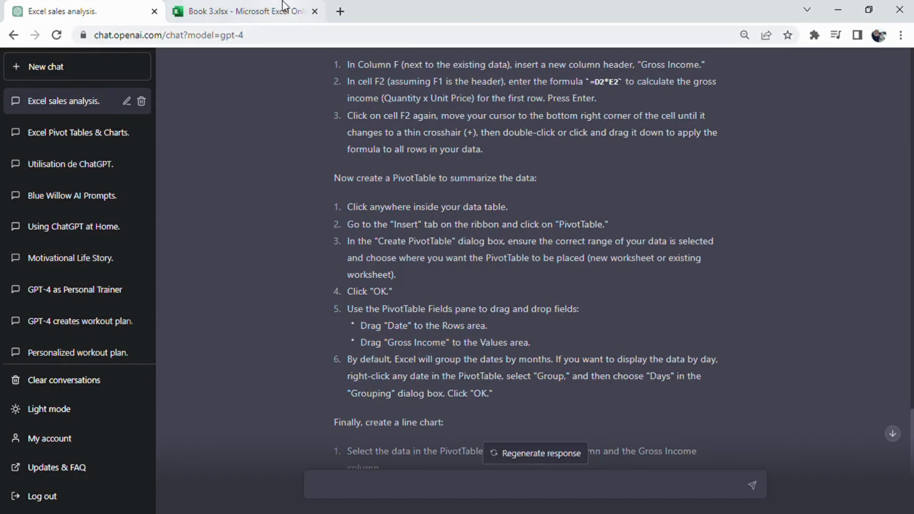
{"action": "left_click", "coordinate": [240, 11]}
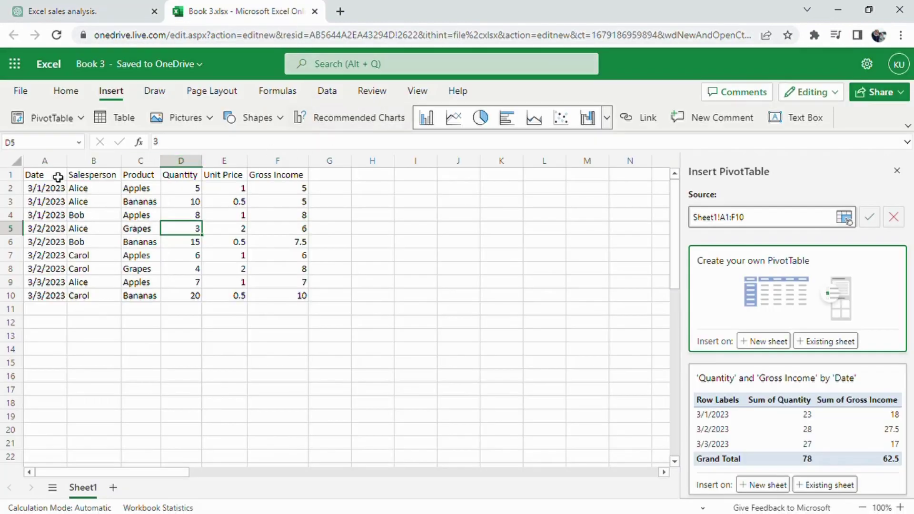
{"action": "left_click_drag", "start_coordinate": [55, 178], "coordinate": [304, 299]}
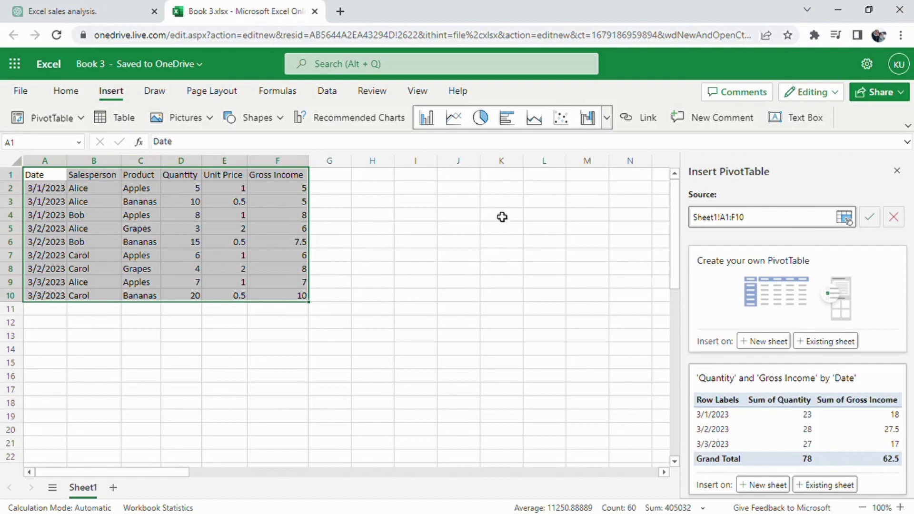
{"action": "left_click", "coordinate": [390, 243]}
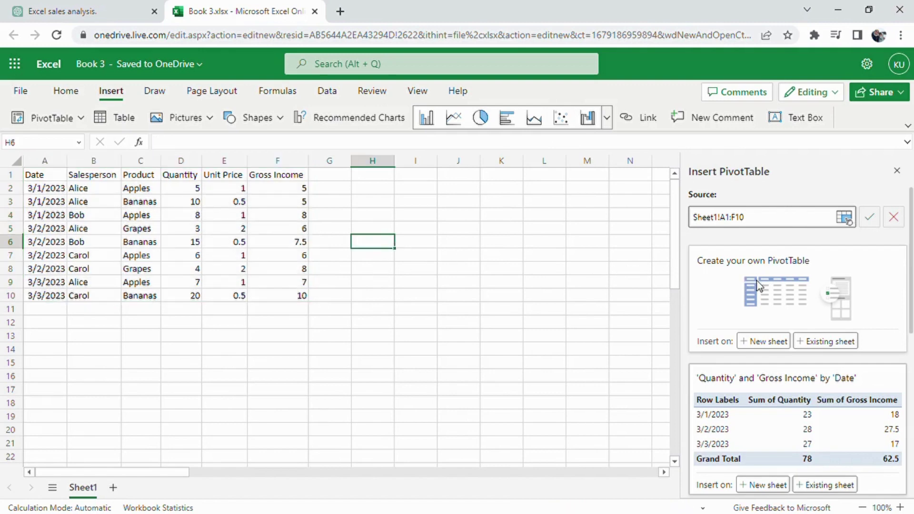
{"action": "scroll", "coordinate": [719, 295], "scroll_direction": "down", "scroll_amount": 2}
{"action": "scroll", "coordinate": [723, 293], "scroll_direction": "down", "scroll_amount": 2}
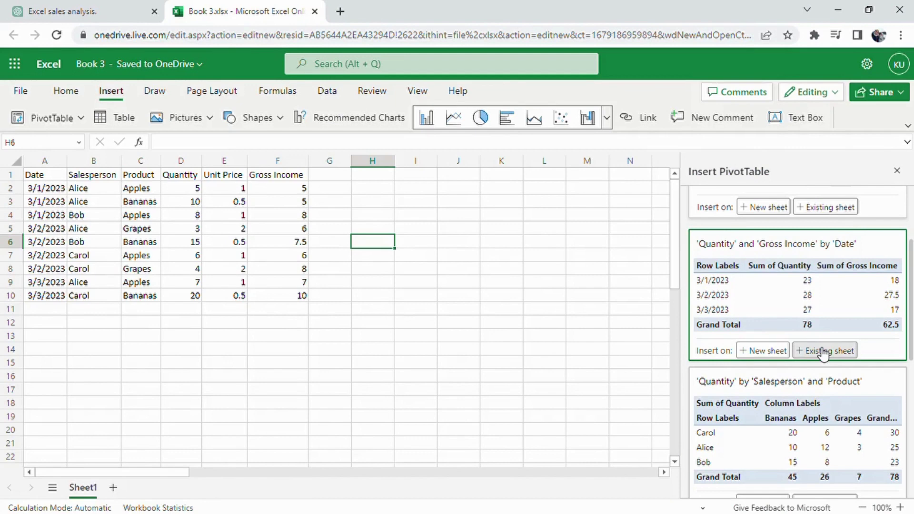
Step: Place the 'Quantity and Gross Income by Date' recommended pivot on new sheet Recommendation1
{"action": "left_click", "coordinate": [753, 352]}
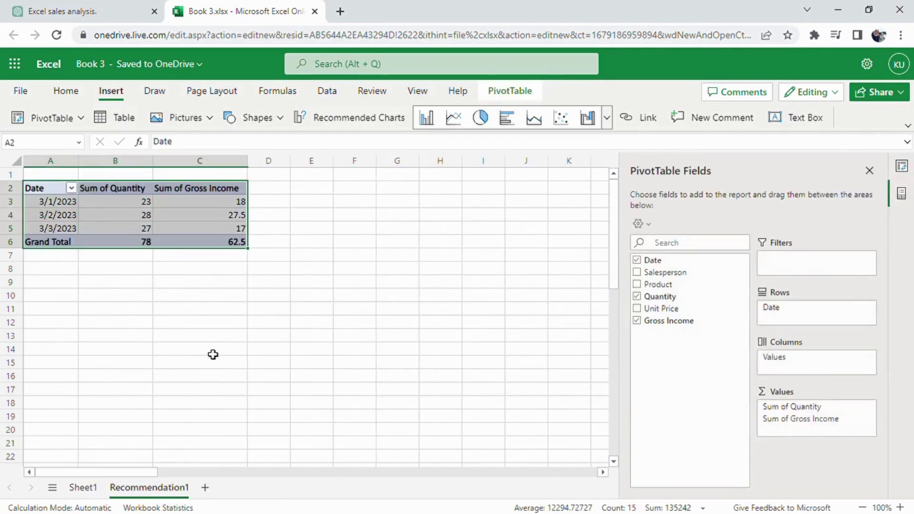
{"action": "left_click", "coordinate": [93, 11]}
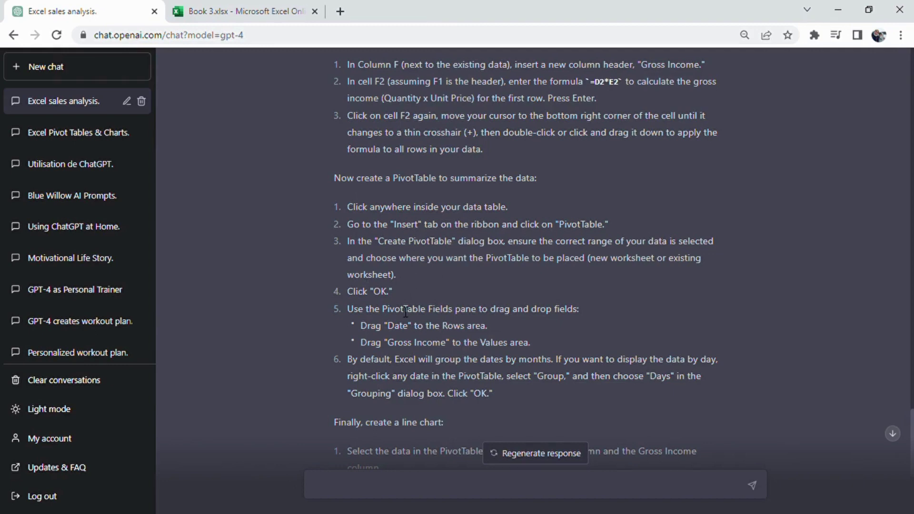
{"action": "scroll", "coordinate": [461, 316], "scroll_direction": "down", "scroll_amount": 1}
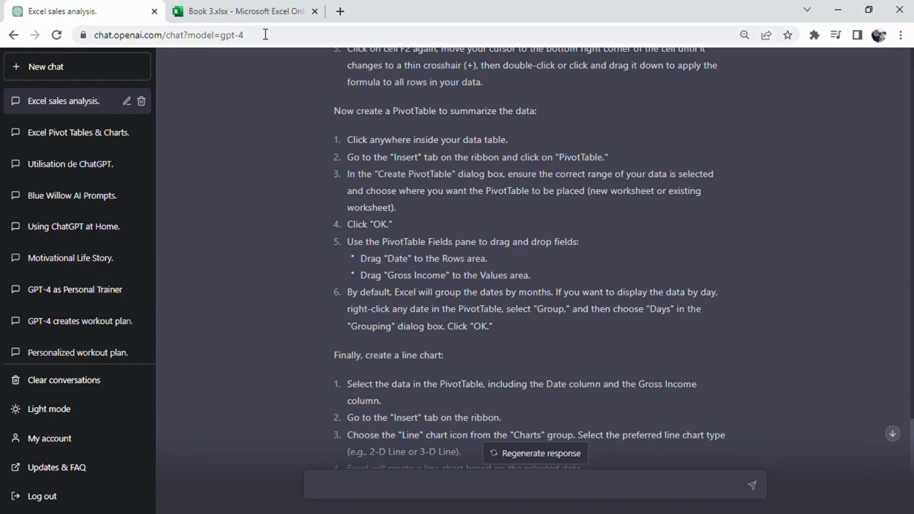
{"action": "left_click", "coordinate": [250, 11]}
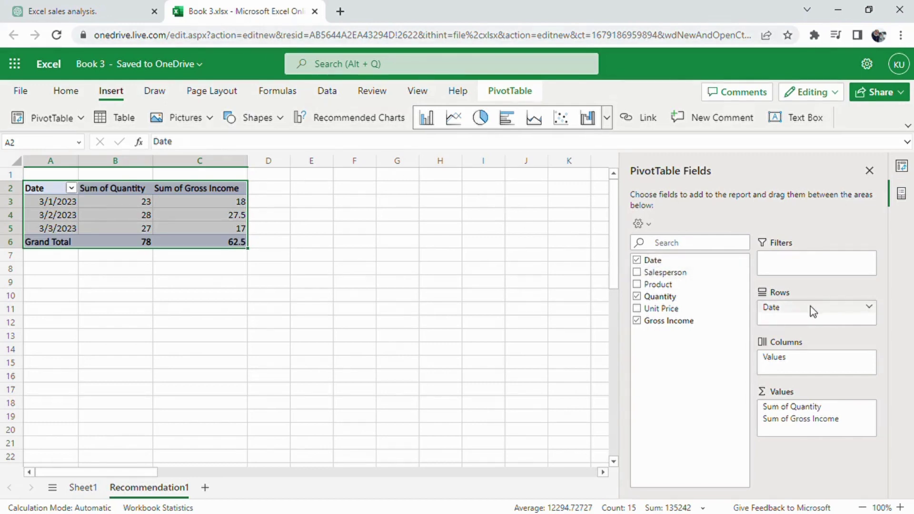
Step: Place Gross Income in the pivot layout, checking ChatGPT's line chart steps
{"action": "left_click", "coordinate": [146, 6]}
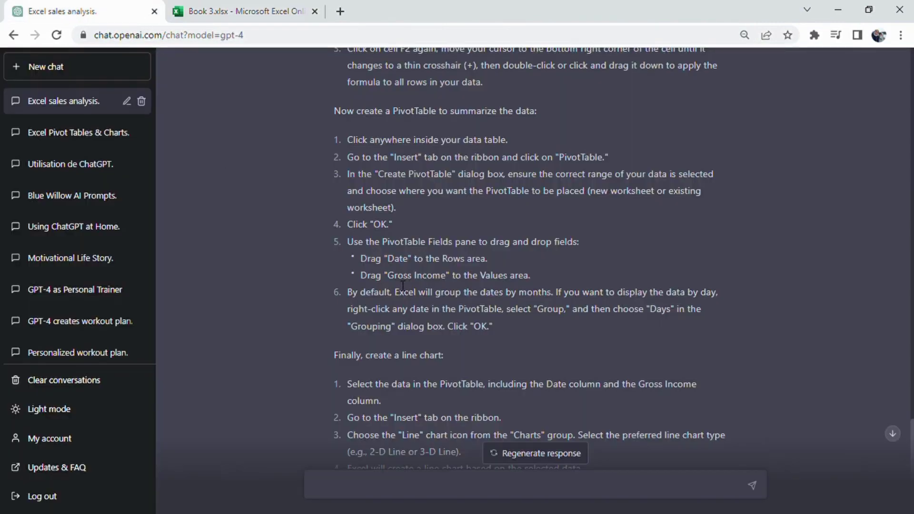
{"action": "left_click", "coordinate": [238, 11]}
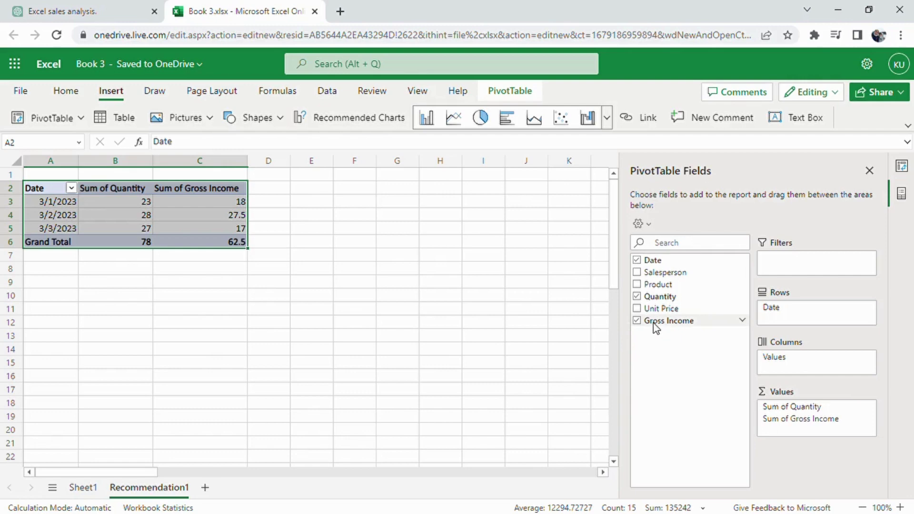
{"action": "mouse_move", "coordinate": [656, 328]}
{"action": "left_mouse_down"}
{"action": "mouse_move", "coordinate": [702, 331]}
{"action": "mouse_move", "coordinate": [774, 367]}
{"action": "mouse_move", "coordinate": [719, 357]}
{"action": "mouse_move", "coordinate": [671, 330]}
{"action": "mouse_move", "coordinate": [776, 360]}
{"action": "mouse_move", "coordinate": [791, 275]}
{"action": "mouse_move", "coordinate": [638, 354]}
{"action": "mouse_move", "coordinate": [665, 331]}
{"action": "left_mouse_up"}
{"action": "left_click", "coordinate": [88, 10]}
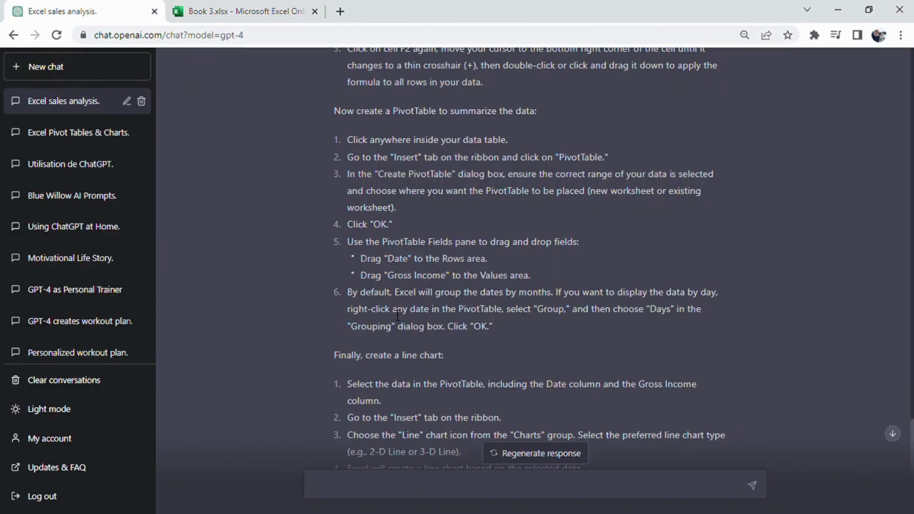
{"action": "left_click", "coordinate": [279, 11]}
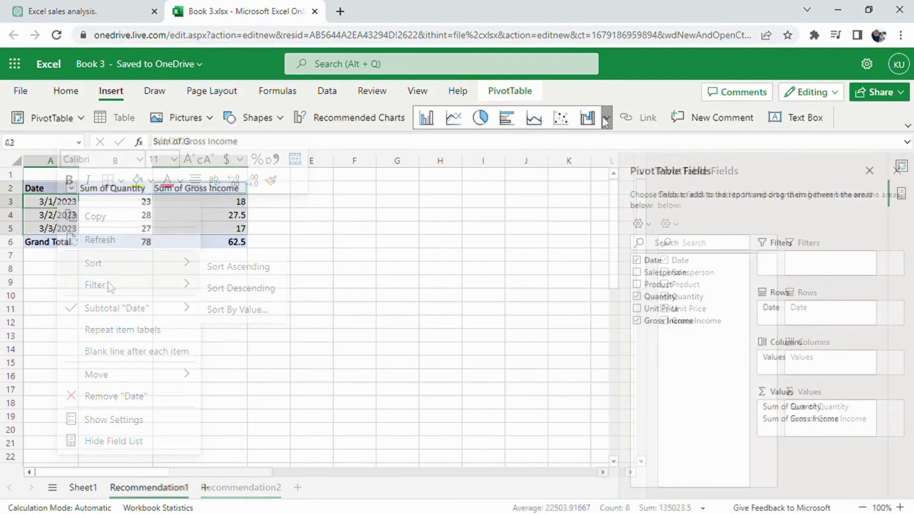
Step: Insert a basic line PivotChart and drop Sum of Quantity so only Gross Income plots
{"action": "left_click", "coordinate": [607, 119]}
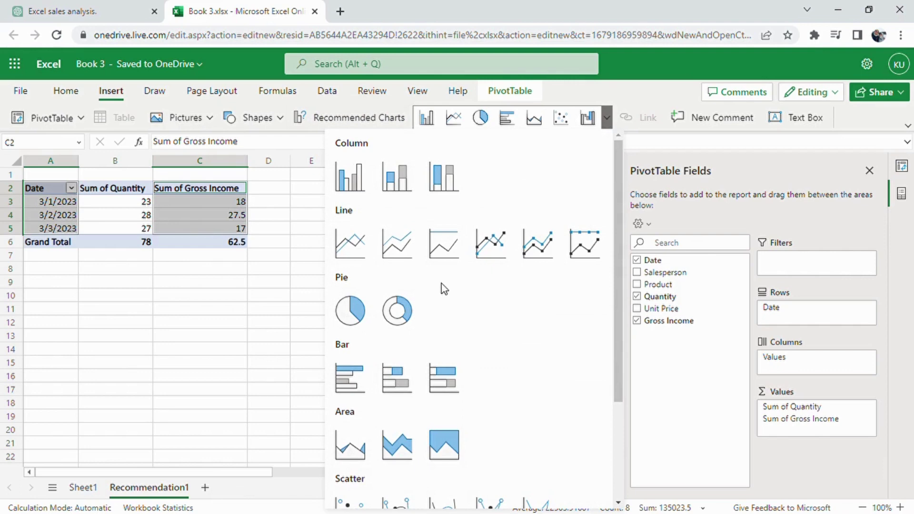
{"action": "scroll", "coordinate": [436, 282], "scroll_direction": "down", "scroll_amount": 3}
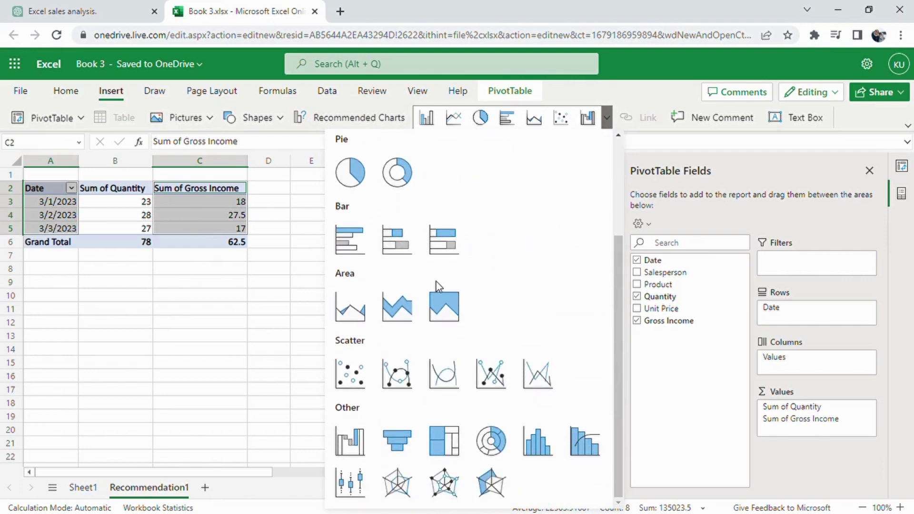
{"action": "scroll", "coordinate": [430, 287], "scroll_direction": "up", "scroll_amount": 3}
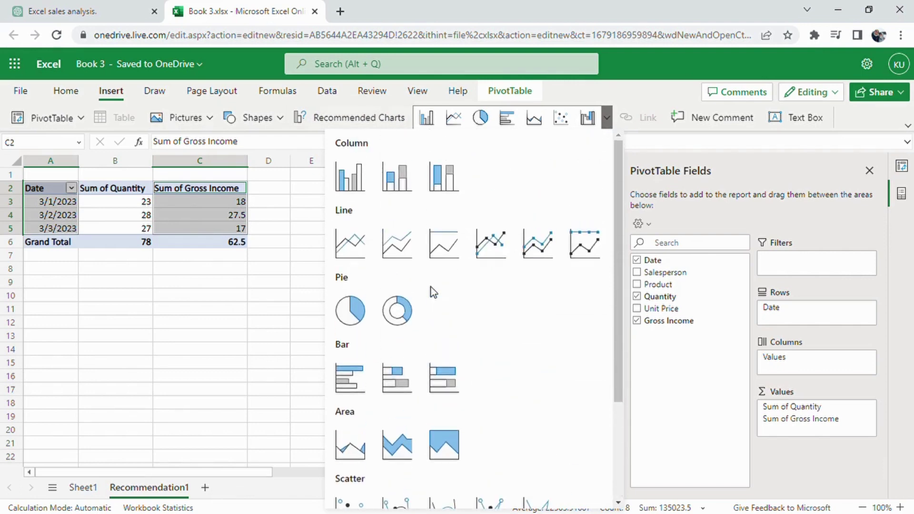
{"action": "left_click", "coordinate": [355, 251]}
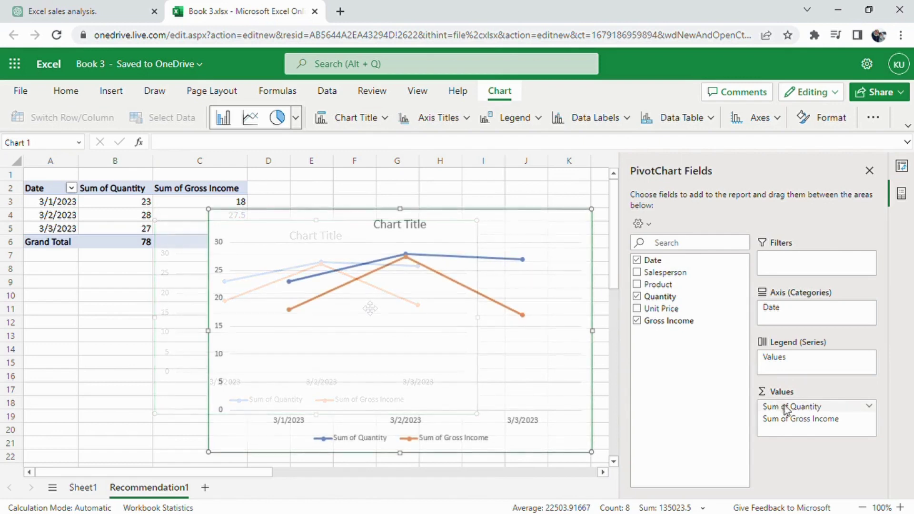
{"action": "left_click_drag", "start_coordinate": [786, 410], "coordinate": [647, 304]}
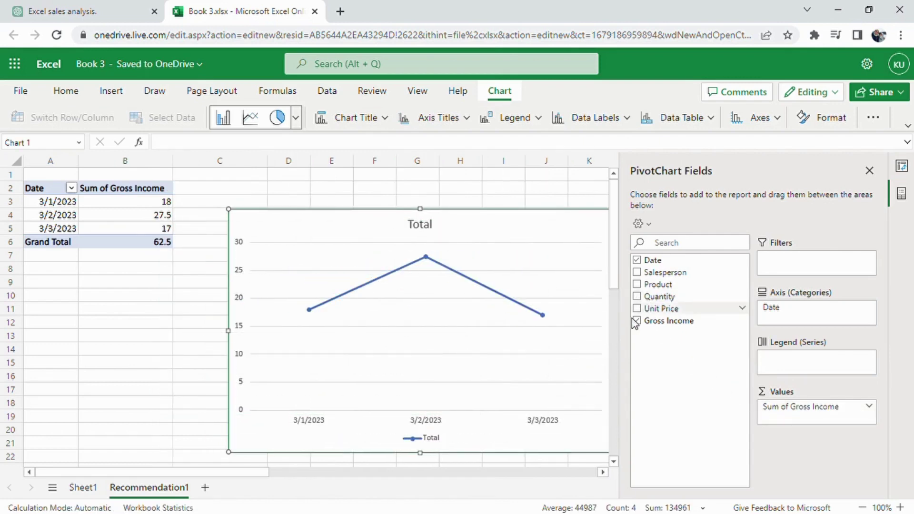
Step: Ask ChatGPT for sales-by-salesperson pivot and bar/pie chart steps, then return to Book 3
{"action": "left_click", "coordinate": [870, 171]}
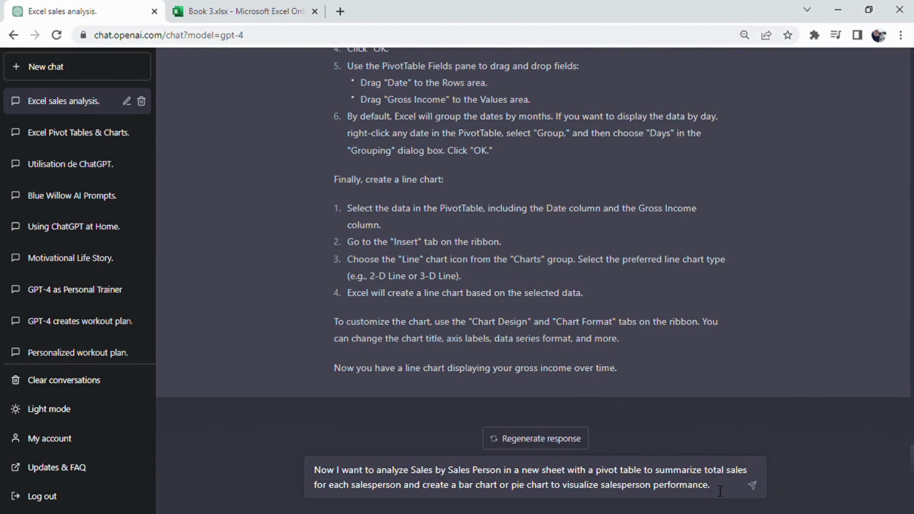
{"action": "key", "text": "Return"}
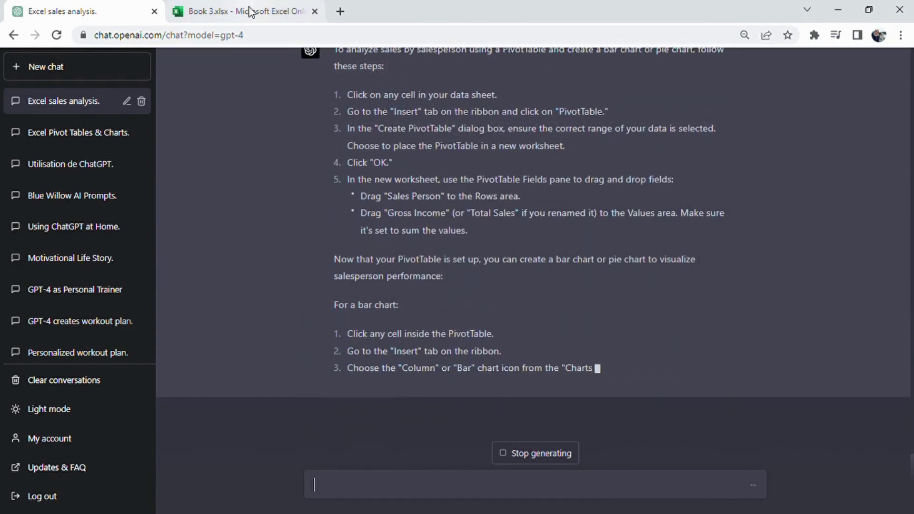
{"action": "left_click", "coordinate": [251, 10]}
{"action": "left_click", "coordinate": [304, 231]}
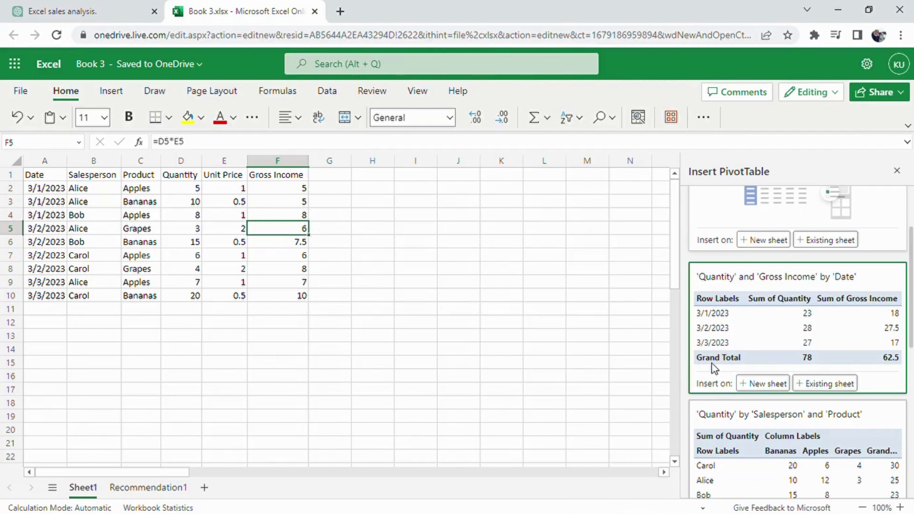
Step: Create a new PivotTable from the sales data on a new sheet
{"action": "left_click", "coordinate": [898, 171]}
{"action": "left_click", "coordinate": [170, 220]}
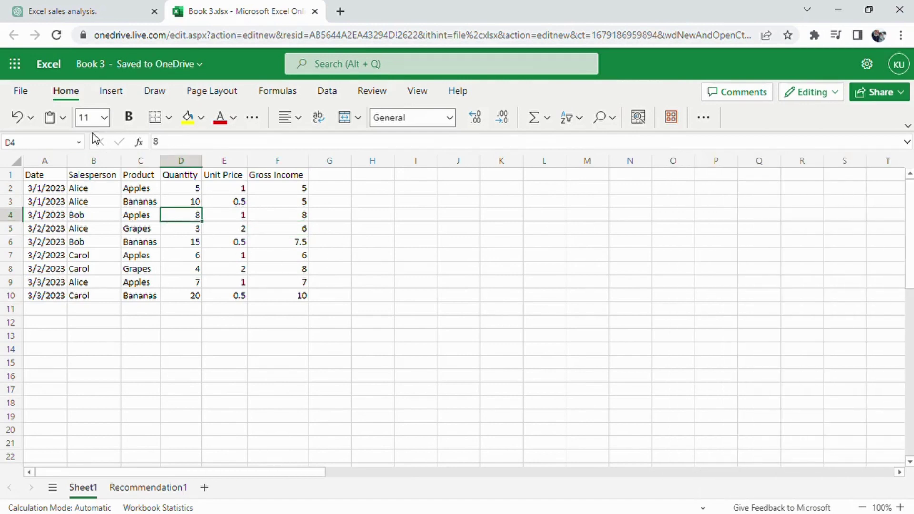
{"action": "left_click", "coordinate": [110, 93]}
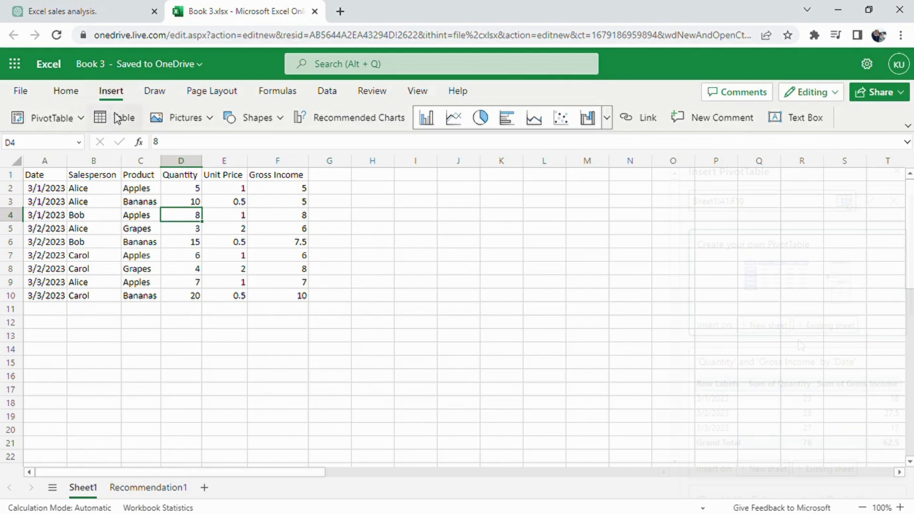
{"action": "left_click", "coordinate": [46, 121]}
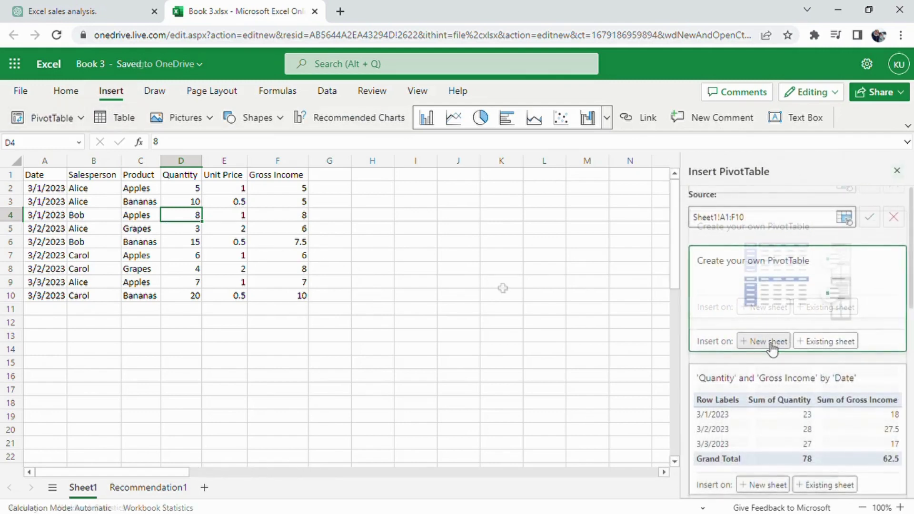
{"action": "left_click", "coordinate": [764, 341]}
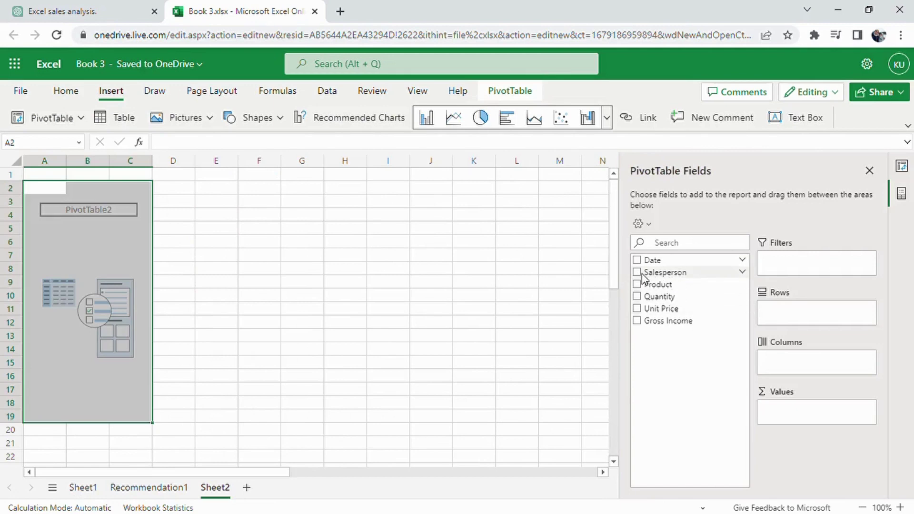
Step: Sum Quantity by Salesperson in the pivot and move the pie chart up and right
{"action": "left_click_drag", "start_coordinate": [643, 279], "coordinate": [780, 316]}
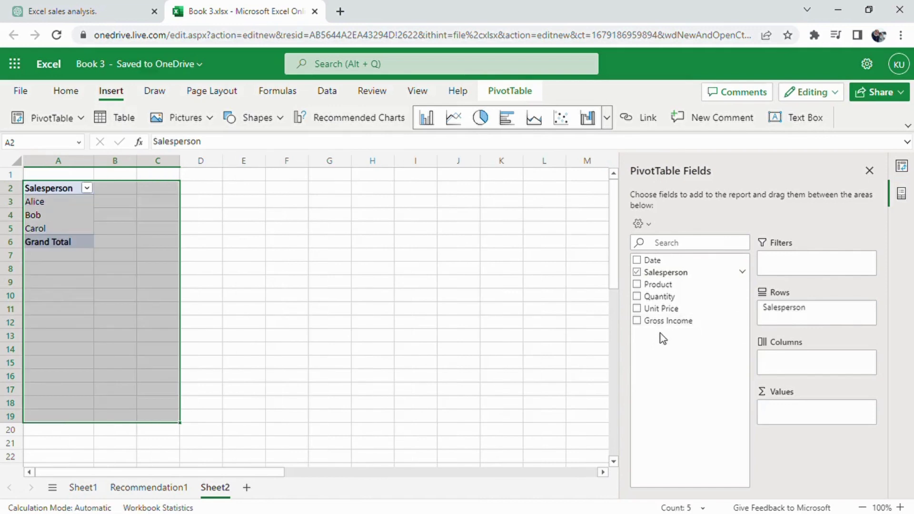
{"action": "left_click_drag", "start_coordinate": [659, 301], "coordinate": [794, 420]}
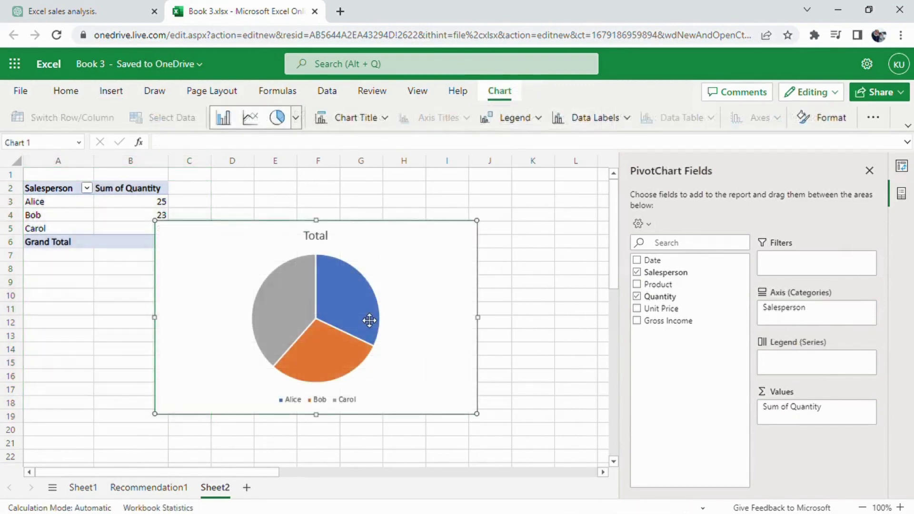
{"action": "left_click_drag", "start_coordinate": [369, 320], "coordinate": [406, 258]}
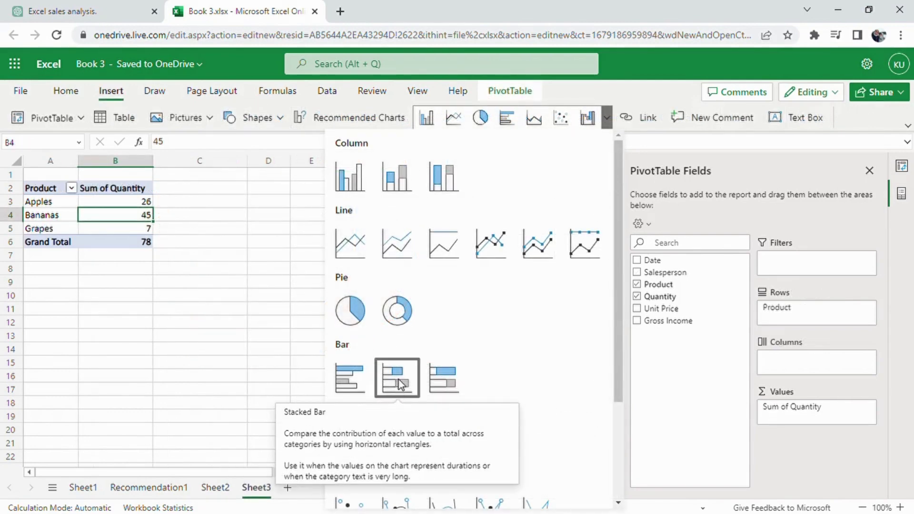
Step: Insert a clustered bar chart, shrink the pie chart and move it beside the pivot table, then shift the bar chart right
{"action": "left_click", "coordinate": [350, 378]}
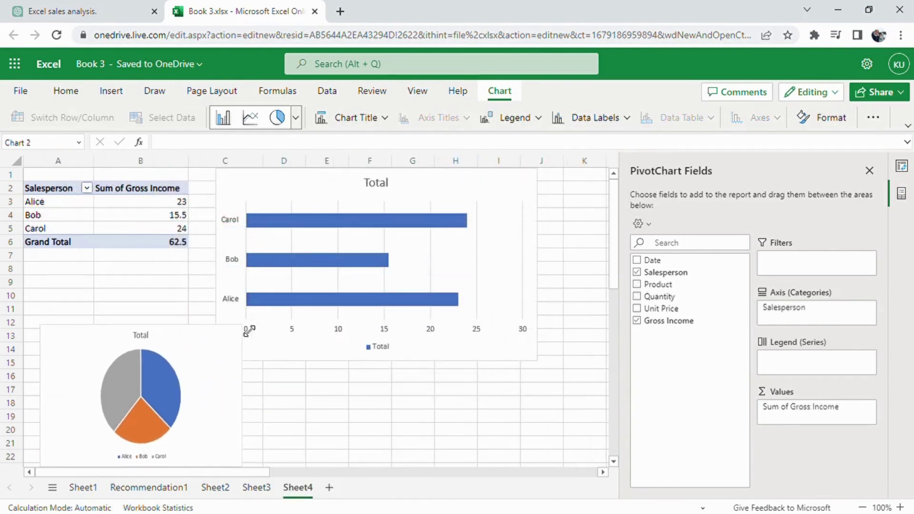
{"action": "left_click_drag", "start_coordinate": [249, 331], "coordinate": [235, 355]}
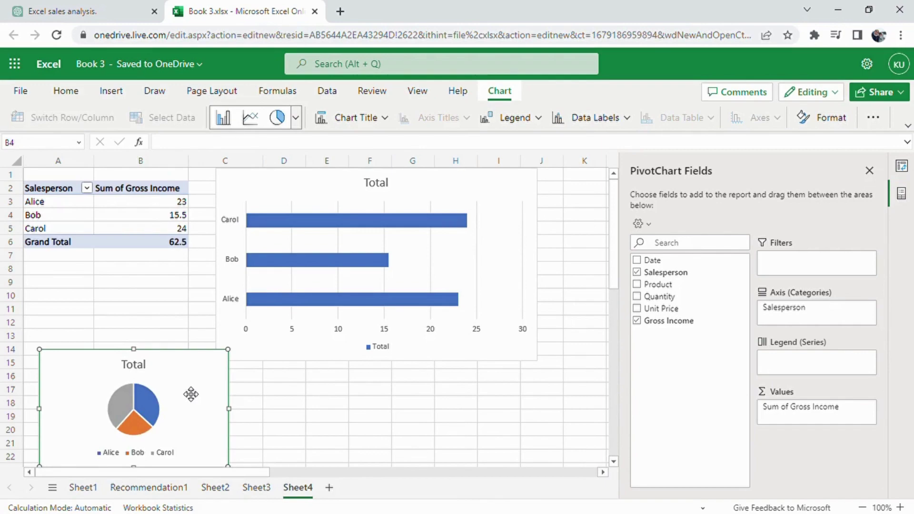
{"action": "left_click_drag", "start_coordinate": [191, 394], "coordinate": [167, 299]}
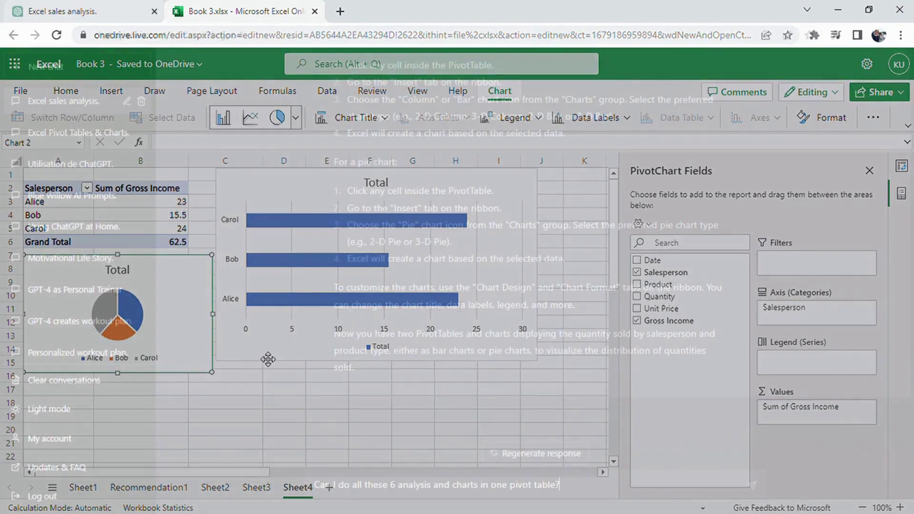
{"action": "left_click_drag", "start_coordinate": [308, 329], "coordinate": [369, 328]}
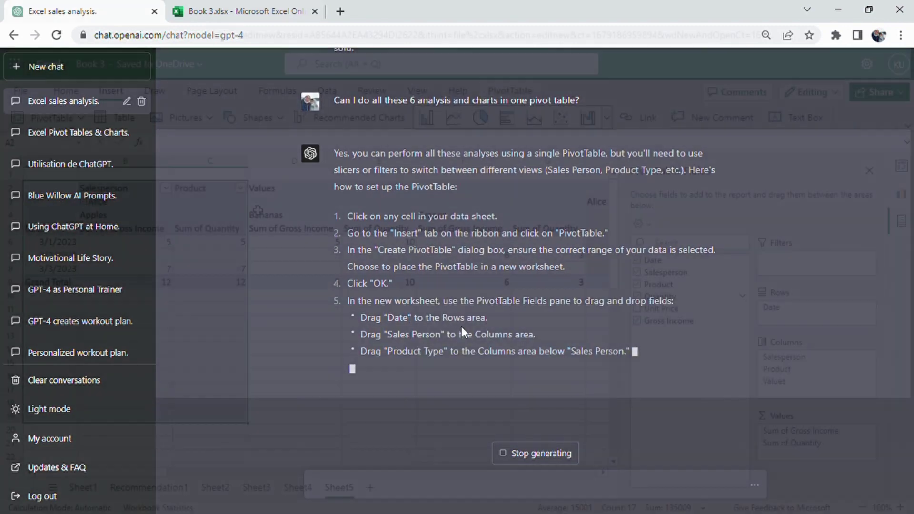
Step: Select a cell in Sheet5's combined PivotTable of Date, Salesperson and Product data
{"action": "left_click", "coordinate": [175, 255]}
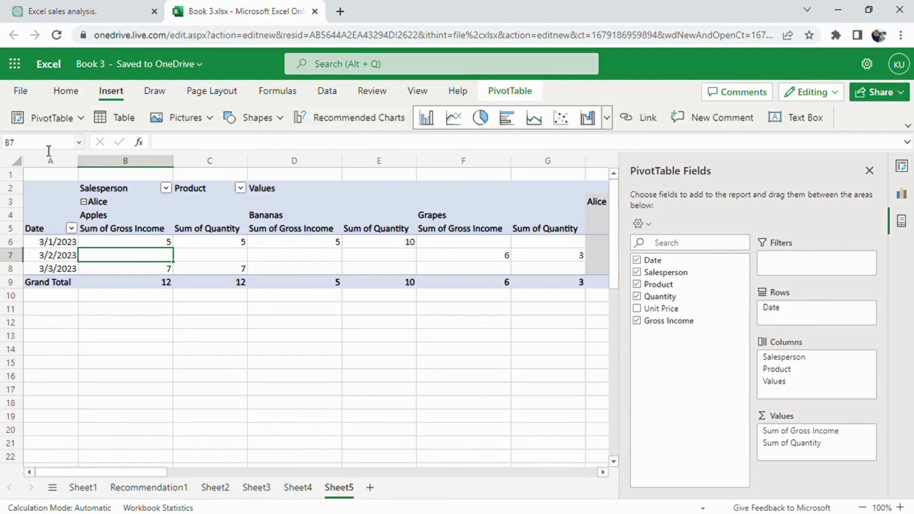
Step: Start adding slicers to the Sheet5 PivotTable and select its date cells and Total Sum of Quantity values
{"action": "left_click", "coordinate": [81, 120]}
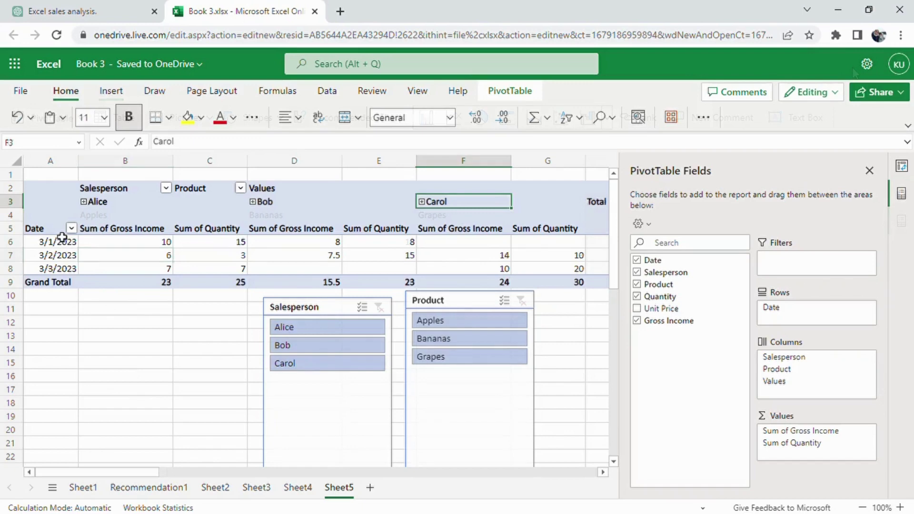
{"action": "left_click", "coordinate": [56, 228]}
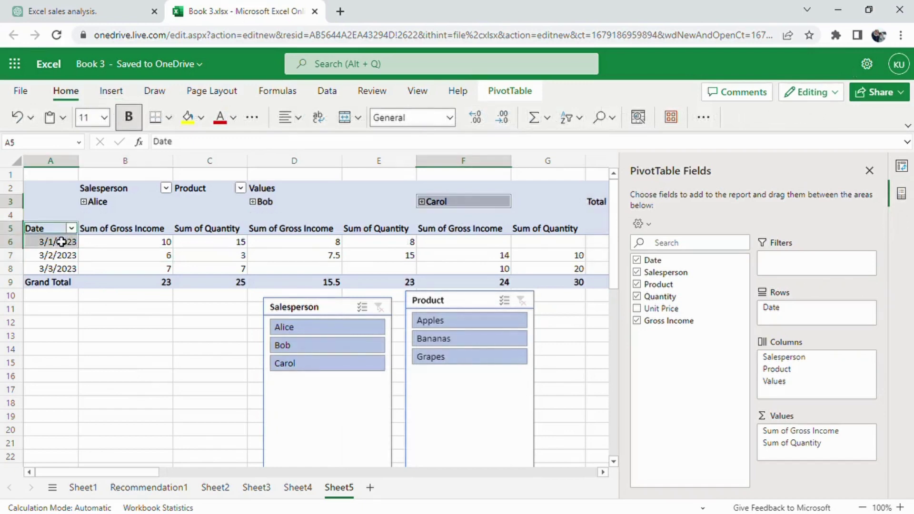
{"action": "left_click_drag", "start_coordinate": [62, 241], "coordinate": [54, 272]}
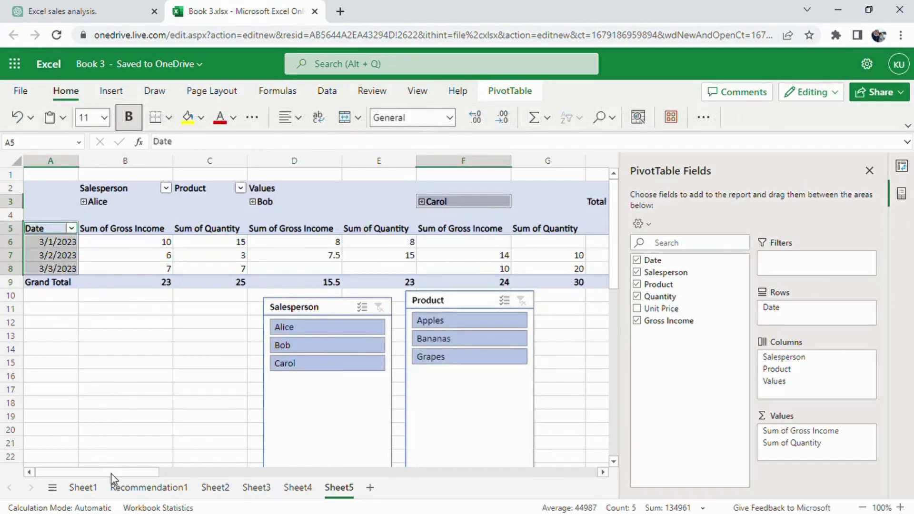
{"action": "left_click_drag", "start_coordinate": [111, 473], "coordinate": [199, 474]}
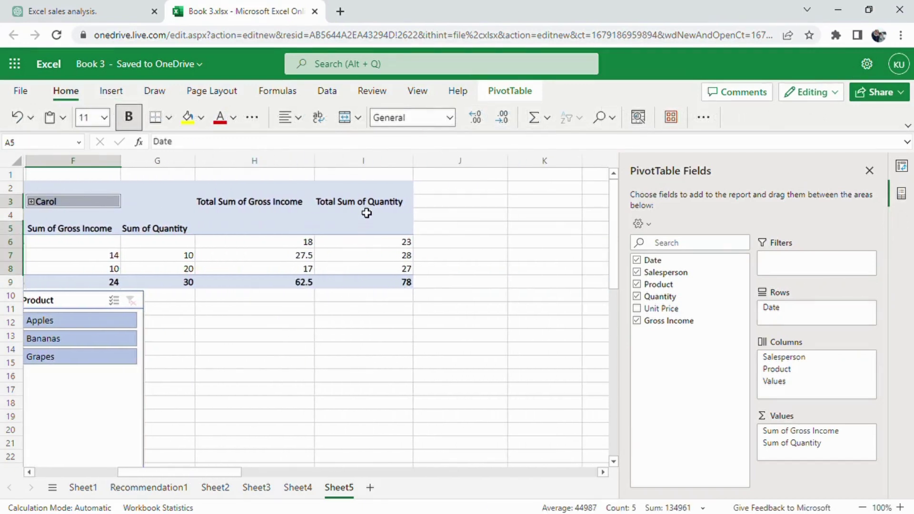
{"action": "left_click_drag", "start_coordinate": [366, 212], "coordinate": [360, 279]}
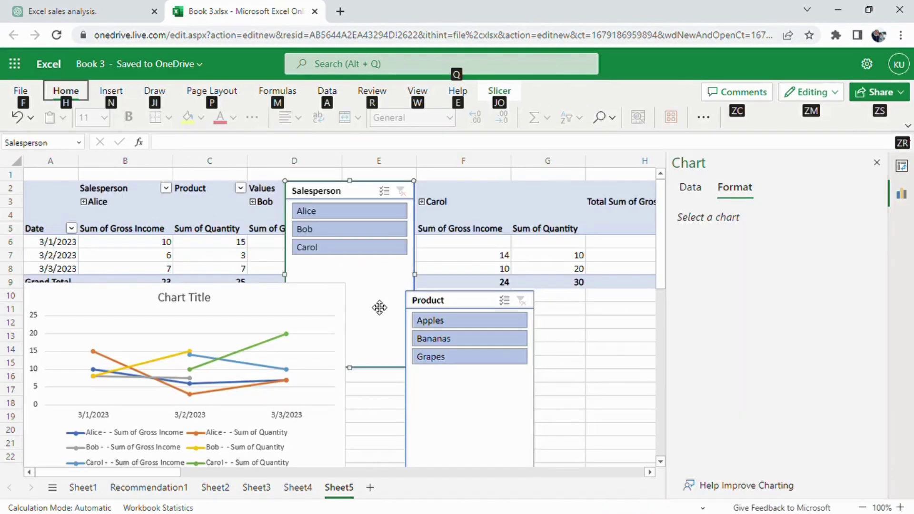
Step: Filter the PivotTable to Alice, then Bob, then Carol using the Salesperson slicer
{"action": "left_click", "coordinate": [336, 212]}
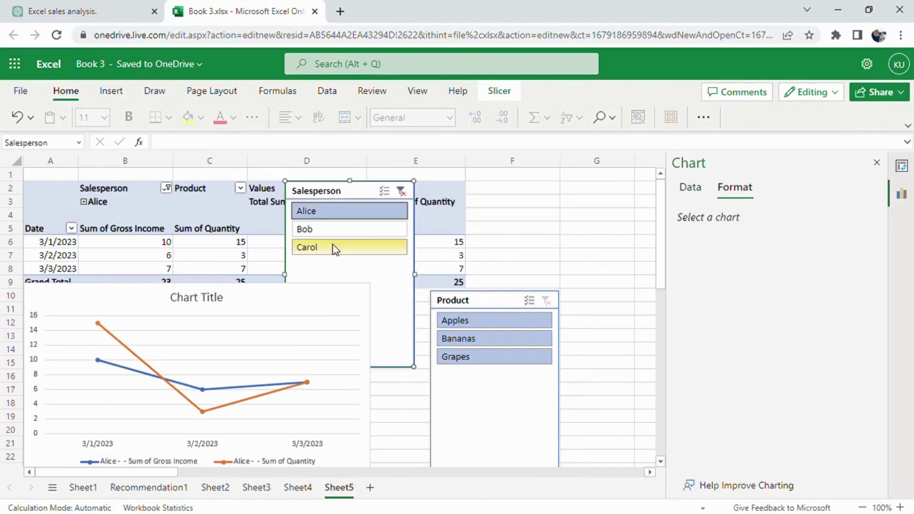
{"action": "left_click", "coordinate": [332, 230]}
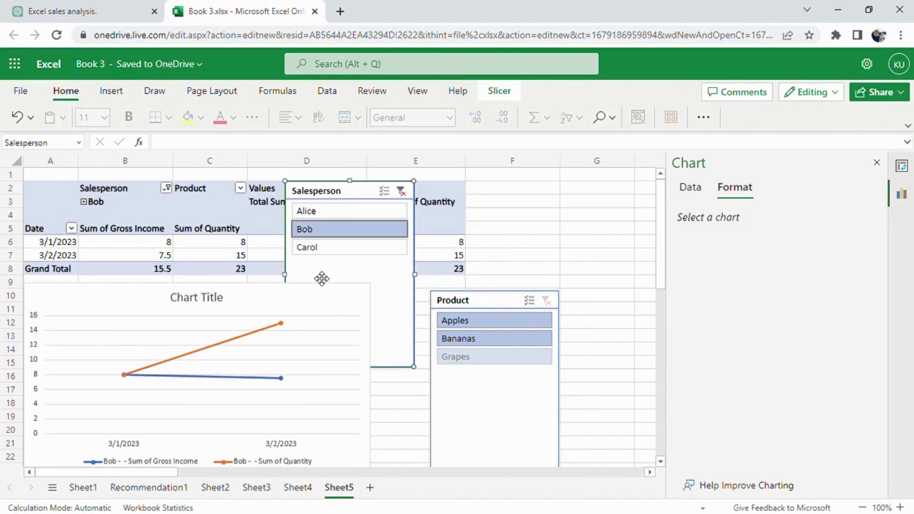
{"action": "left_click", "coordinate": [326, 251]}
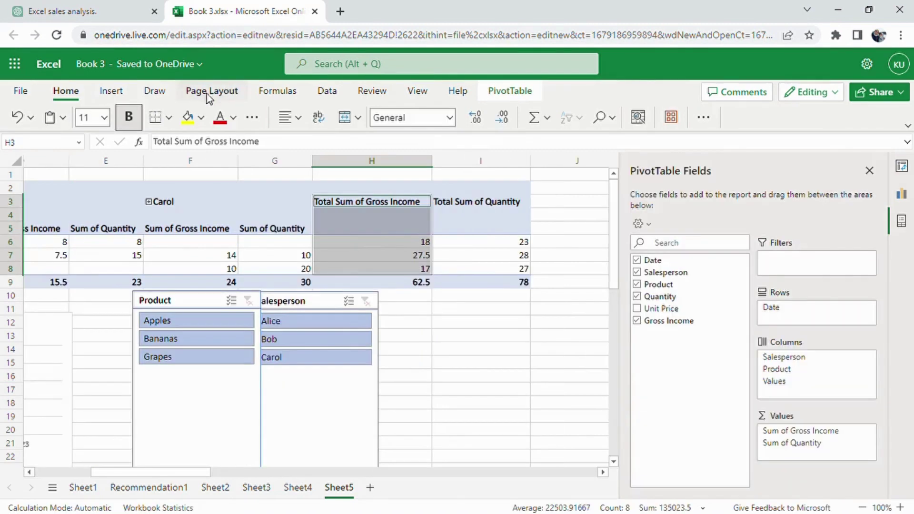
Step: Insert a pie chart of the pivot data and move it up over the table
{"action": "left_click", "coordinate": [111, 92]}
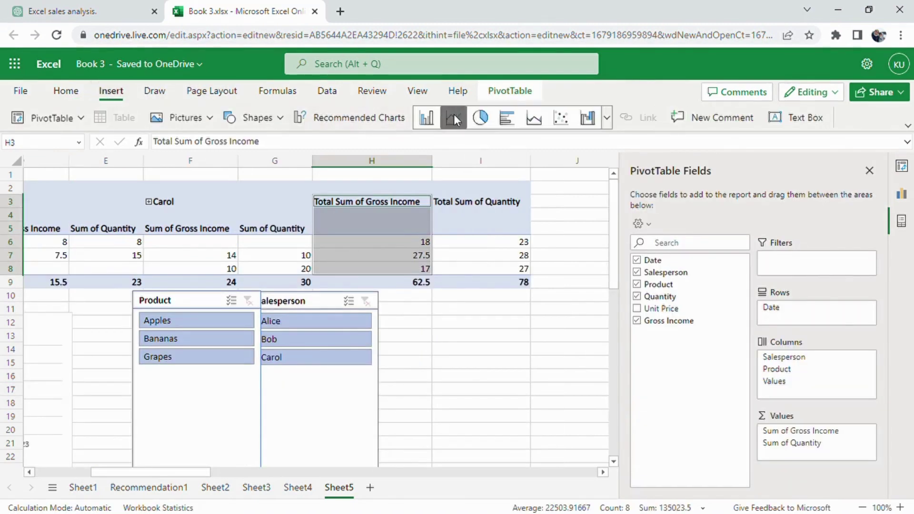
{"action": "left_click", "coordinate": [480, 121]}
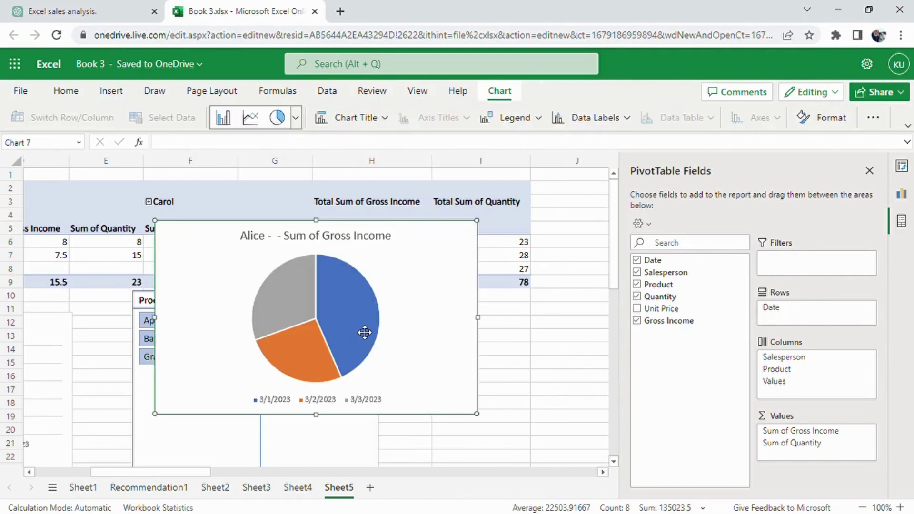
{"action": "left_click_drag", "start_coordinate": [407, 327], "coordinate": [293, 274]}
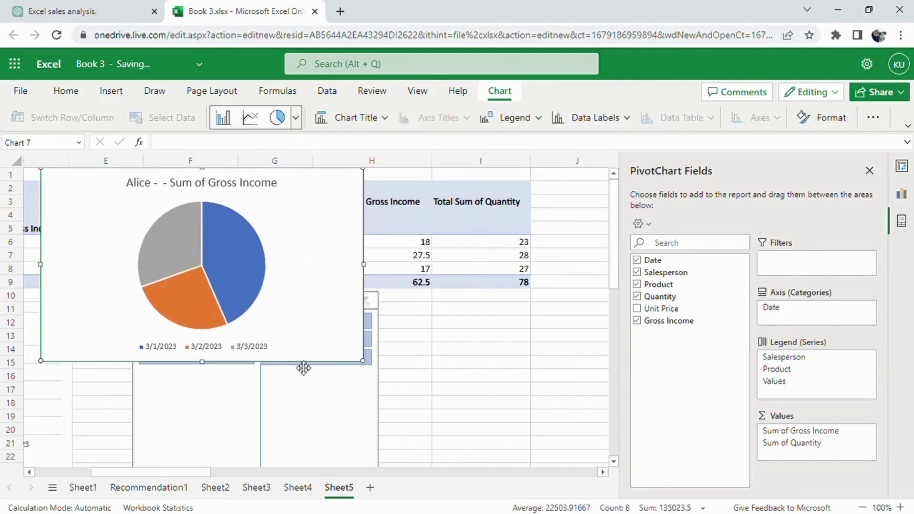
{"action": "left_click_drag", "start_coordinate": [205, 473], "coordinate": [133, 469]}
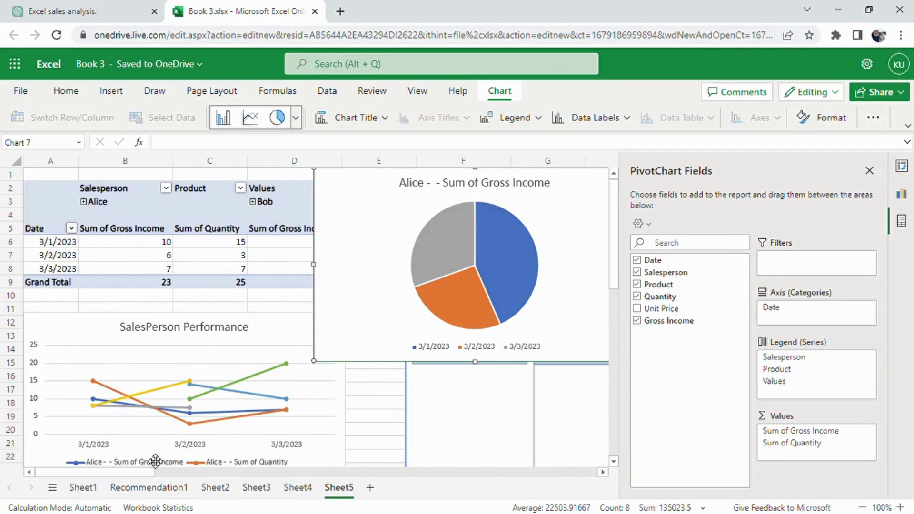